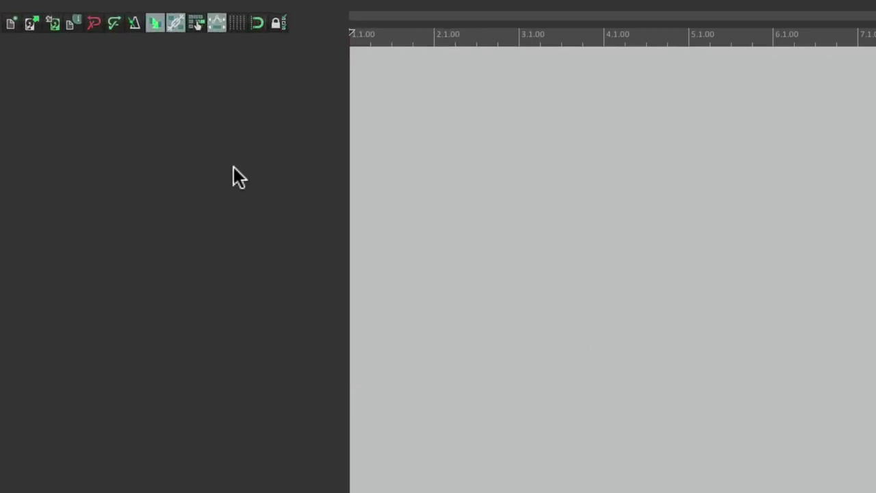
Add a new track named Guitar and colour it teal
double_click(167, 170)
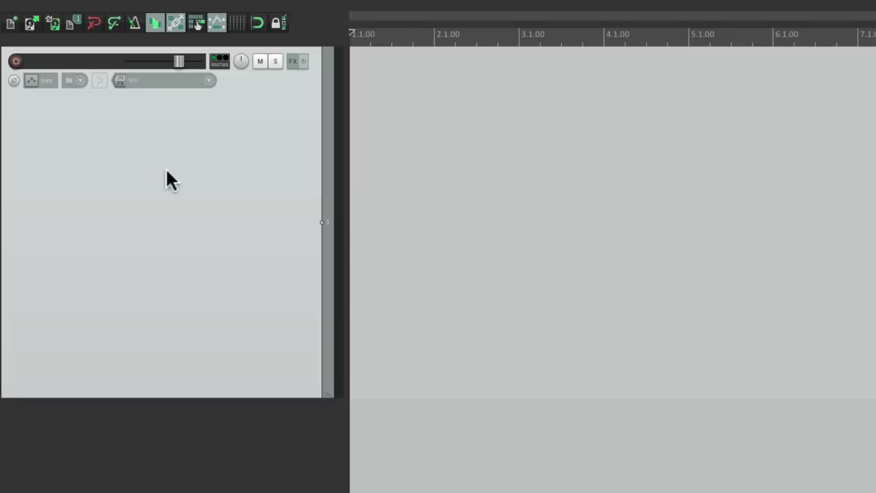
double_click(86, 55)
type("Guitar")
key("Return")
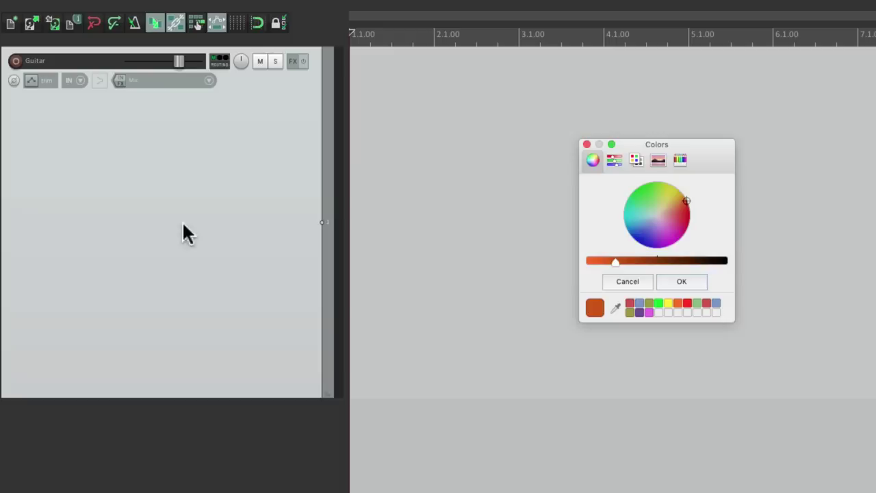
left_click(637, 219)
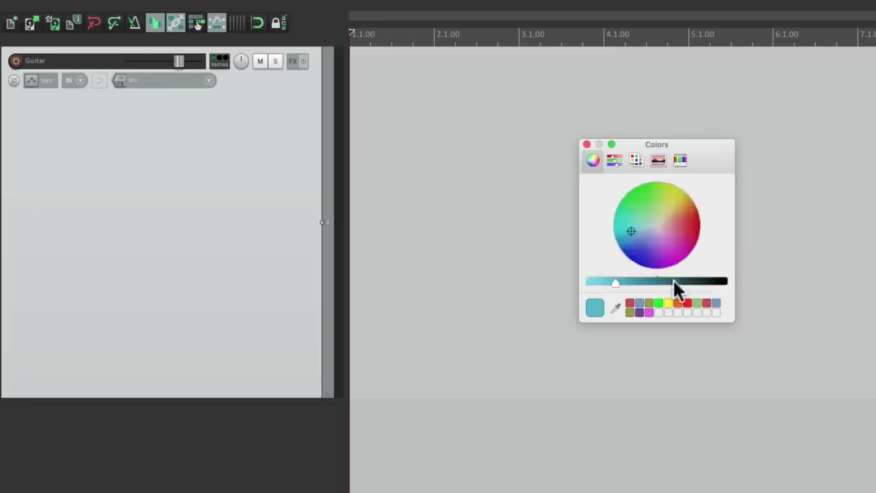
left_click(677, 284)
Set the Guitar track's input to Mono > Guitar and arm it for recording
left_click(209, 80)
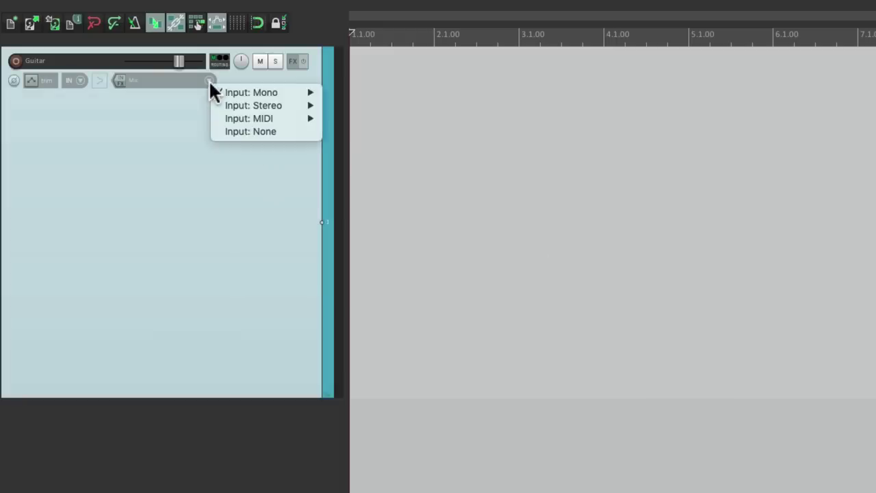
mouse_move(214, 89)
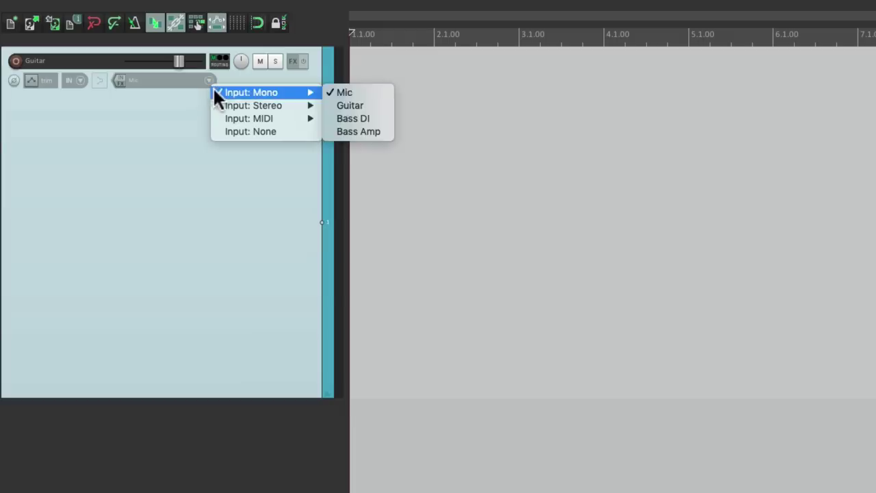
left_click(373, 107)
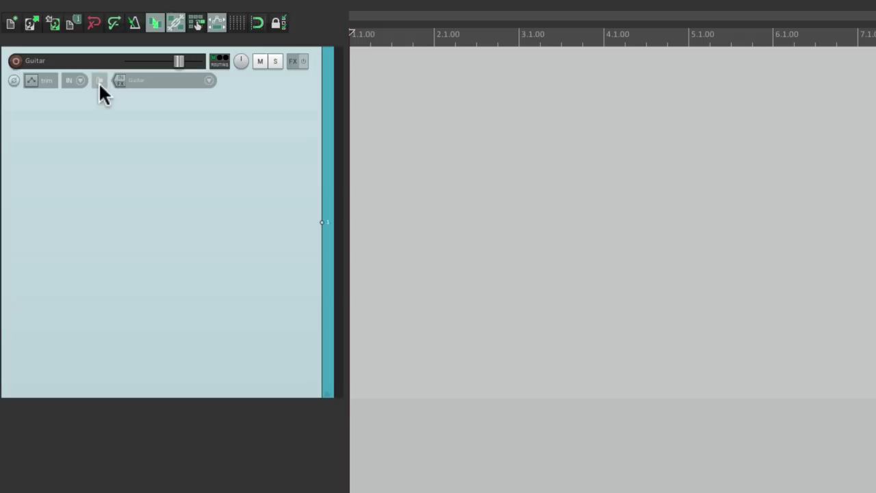
left_click(17, 60)
Filter the FX browser for 'dist' and add JS: Distortion to the Guitar track
left_click(295, 61)
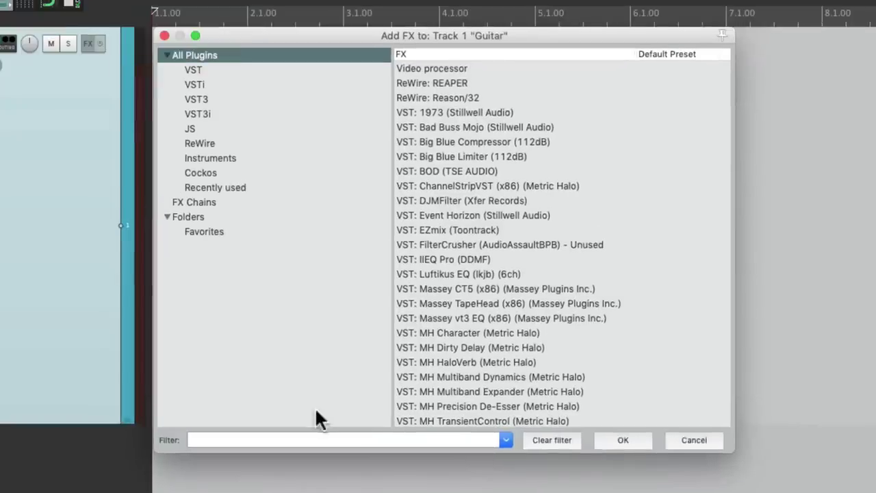
left_click(310, 439)
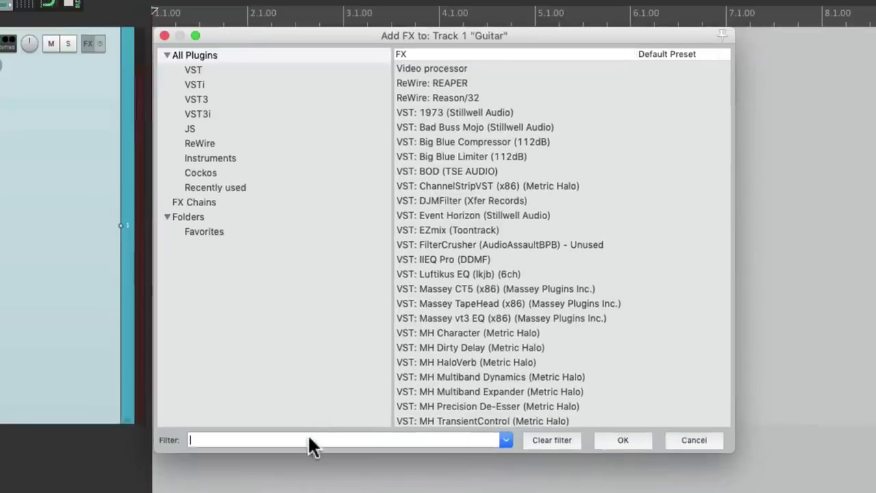
type("dist")
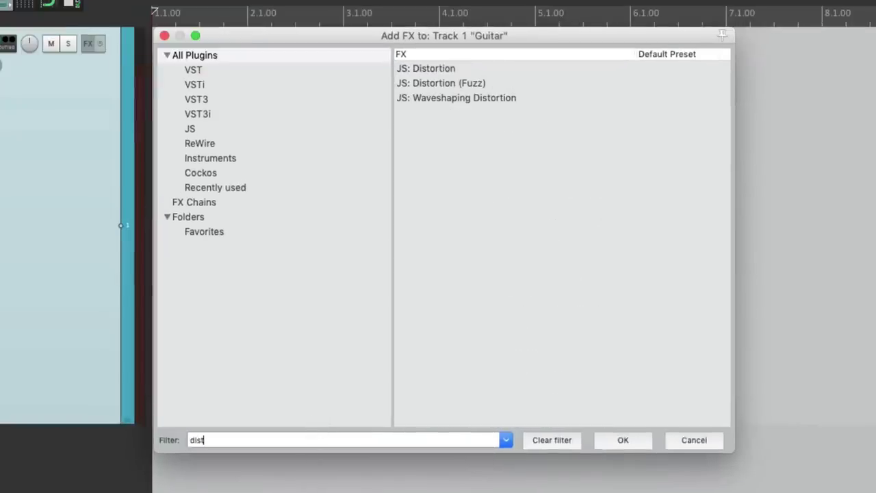
left_click(432, 69)
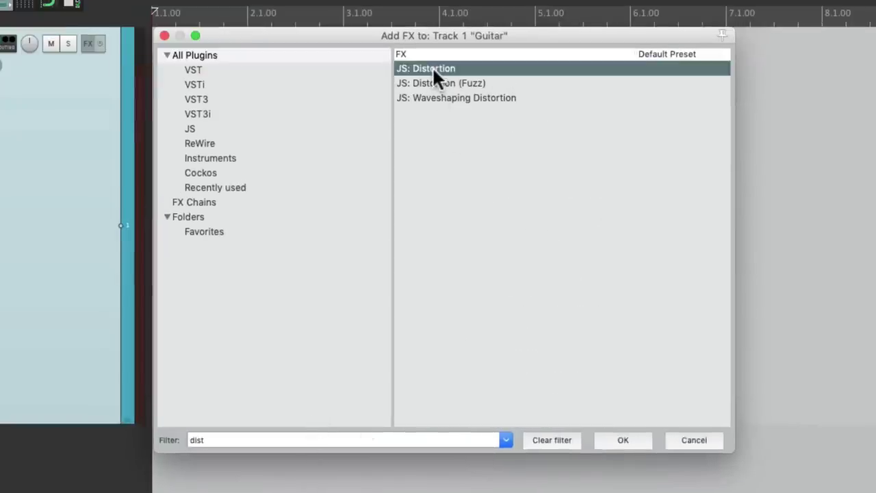
double_click(432, 68)
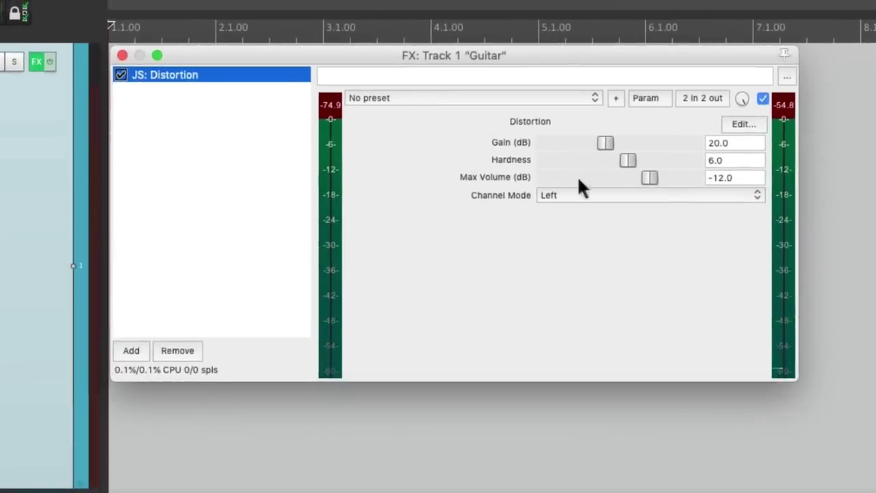
Set the distortion's Channel Mode to Stereo and start playback to hear it
left_click(590, 170)
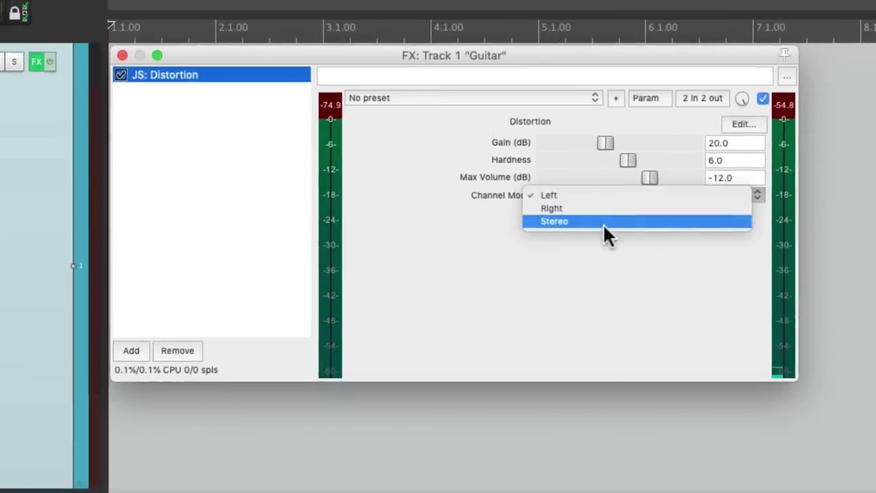
left_click(603, 221)
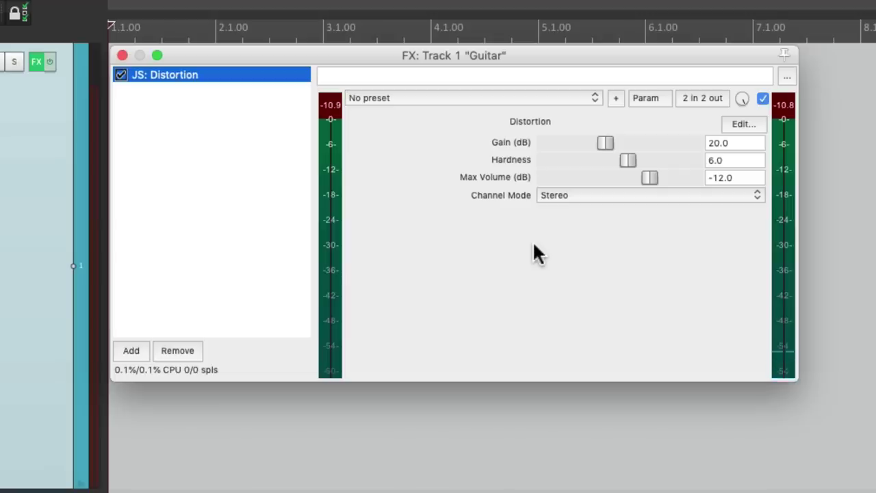
key("space")
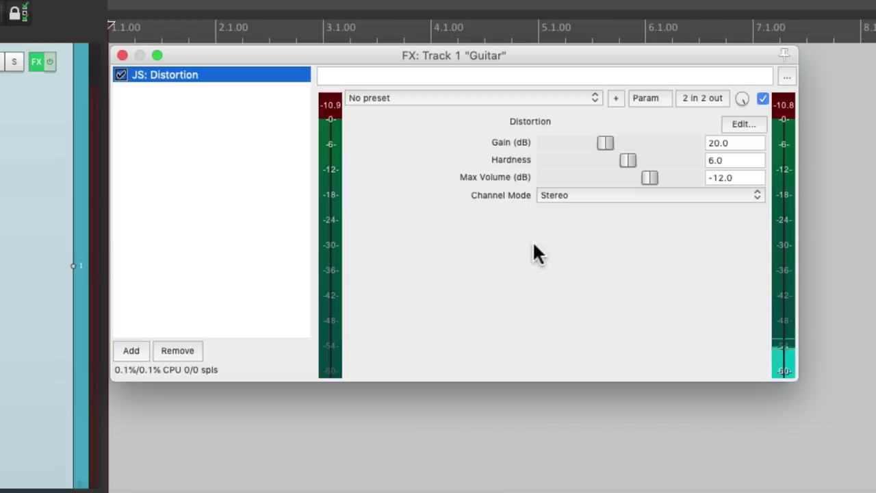
Filter the FX browser for 'amp' and add JS: Convolution Amp/Cab Modeler after the distortion
double_click(232, 171)
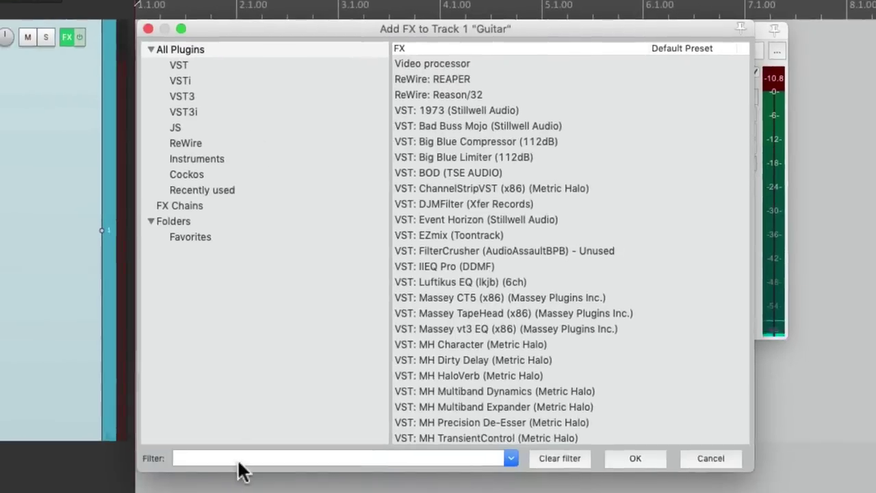
type("amp")
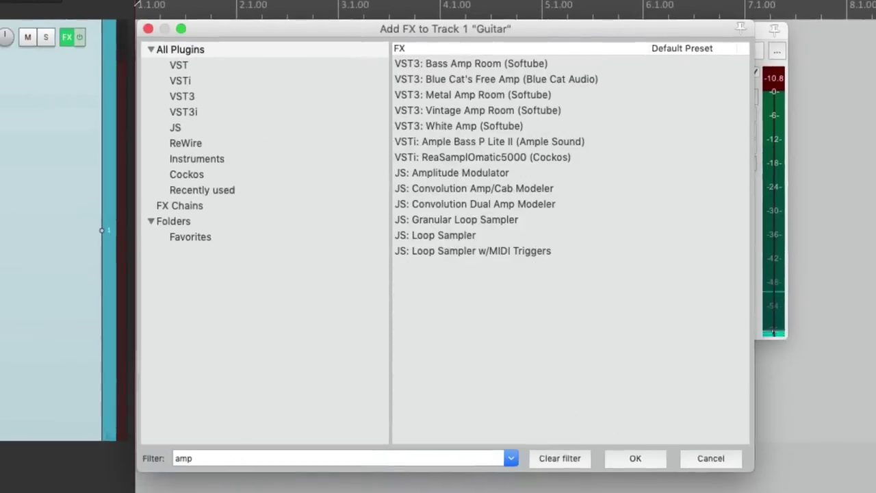
left_click(572, 186)
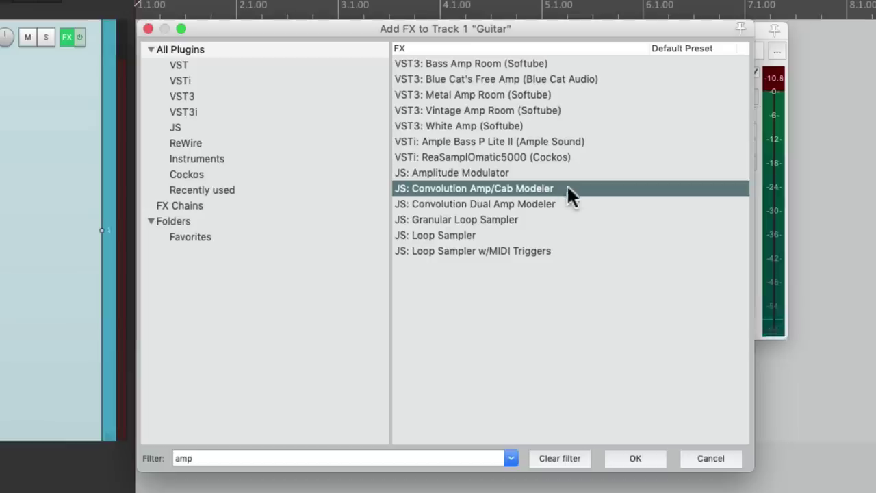
double_click(558, 189)
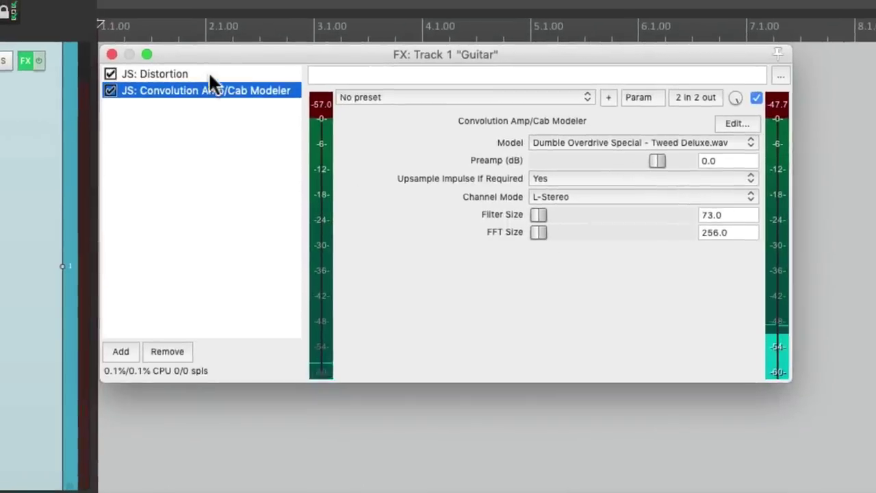
Bypass the Distortion and Amp/Cab Modeler to compare, then re-enable both
left_click(110, 73)
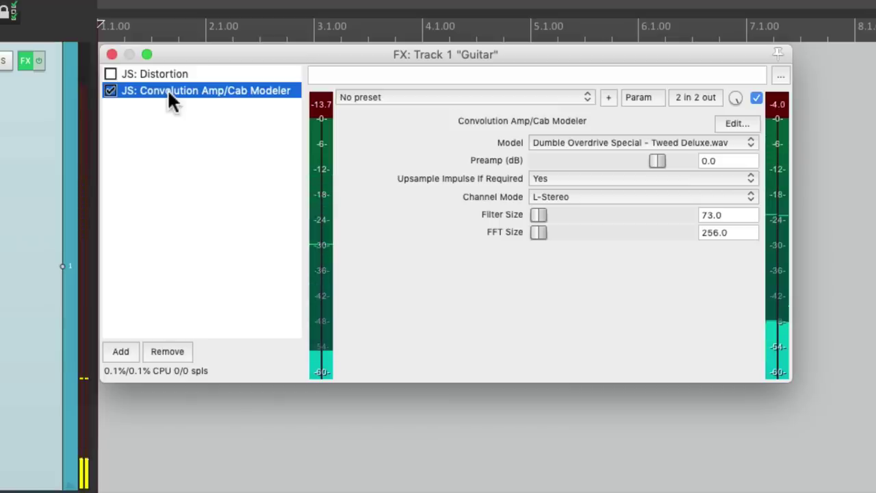
left_click(112, 90)
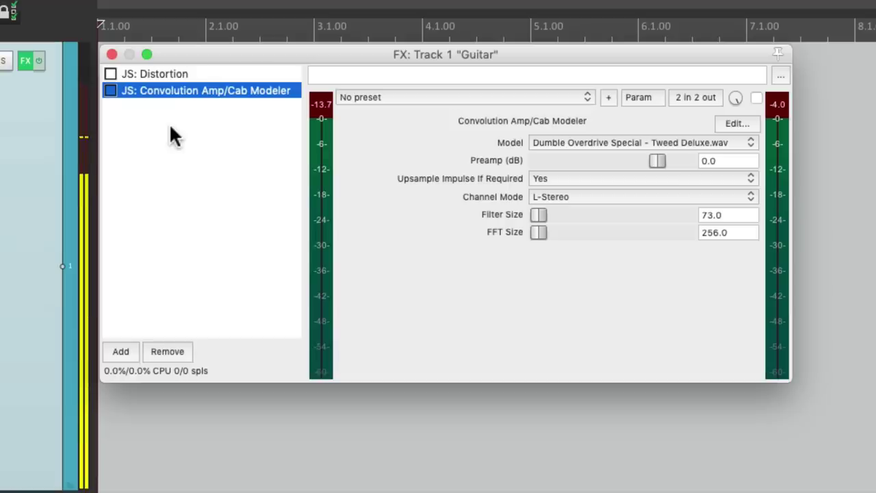
left_click(110, 90)
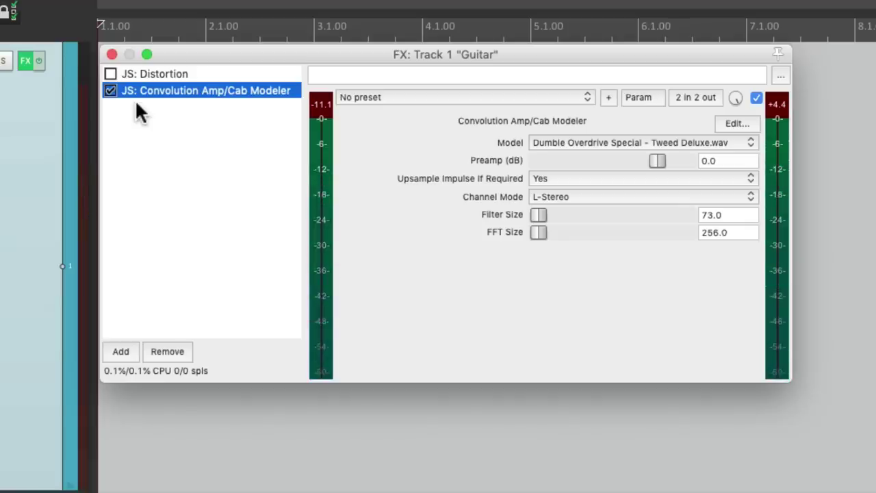
left_click(168, 70)
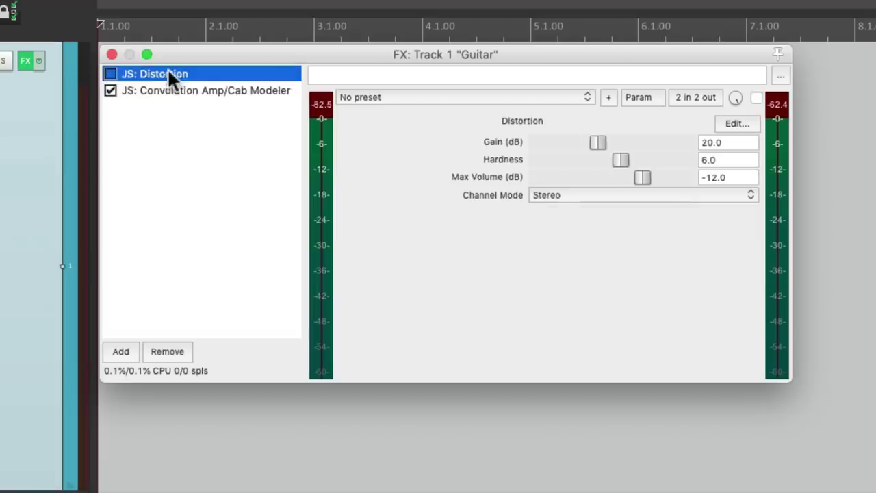
left_click(111, 73)
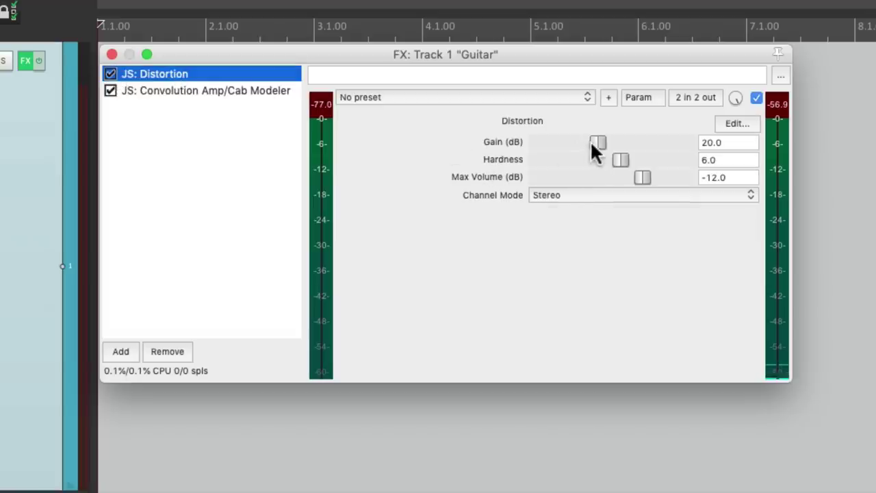
Drop the Amp/Cab Modeler's Preamp to -28 dB, then bring it back to -14 dB
left_click(272, 92)
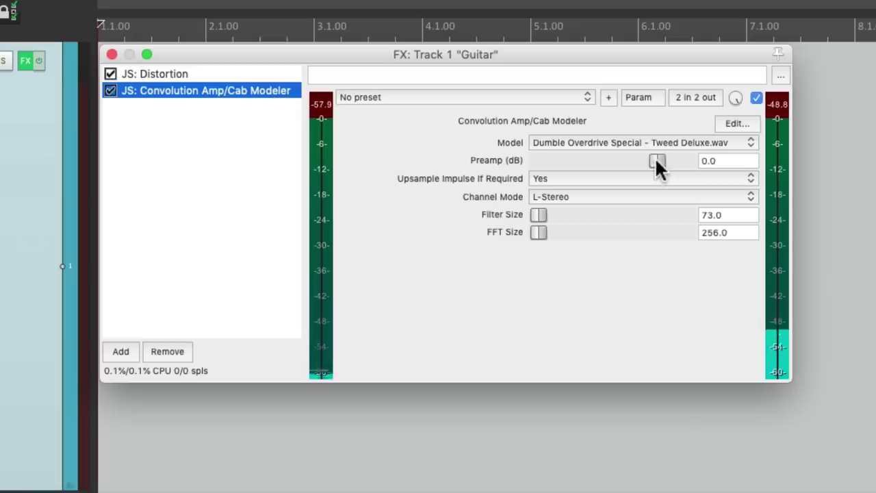
left_click_drag(656, 160, 627, 162)
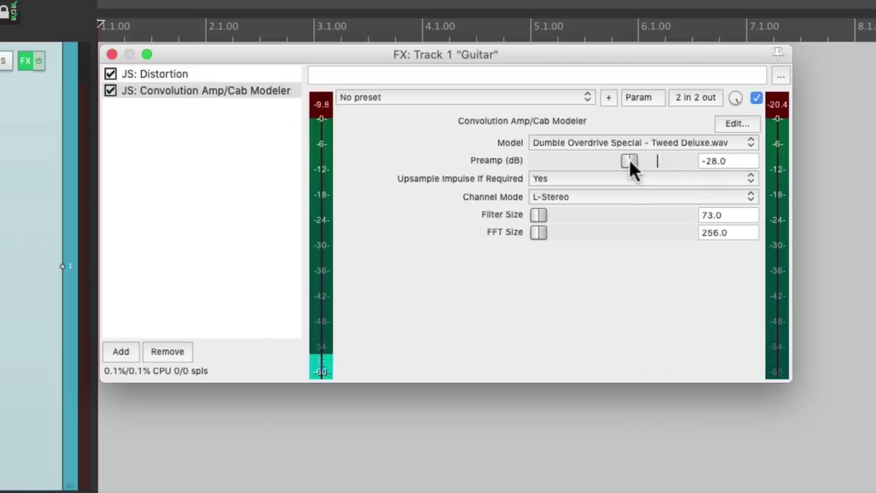
left_click_drag(630, 159, 642, 159)
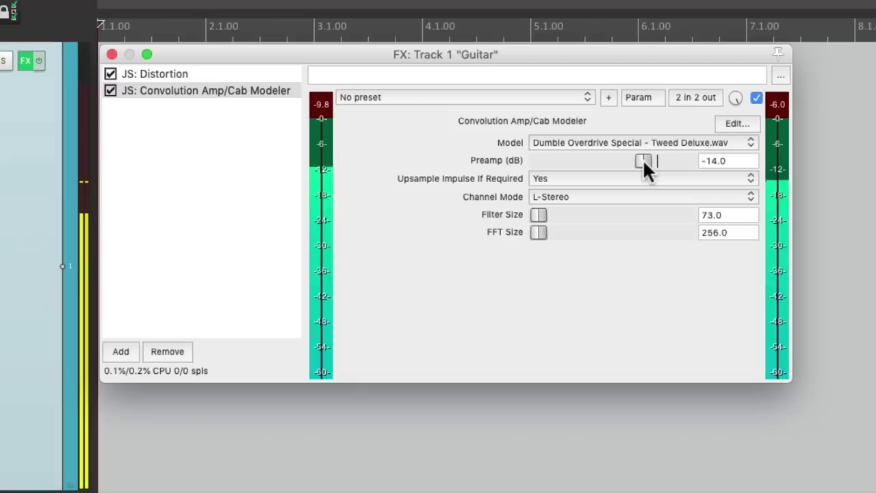
Try the Fender Bassman then Marshall JCM800 amp models, lowering Preamp to -20 dB
left_click(610, 140)
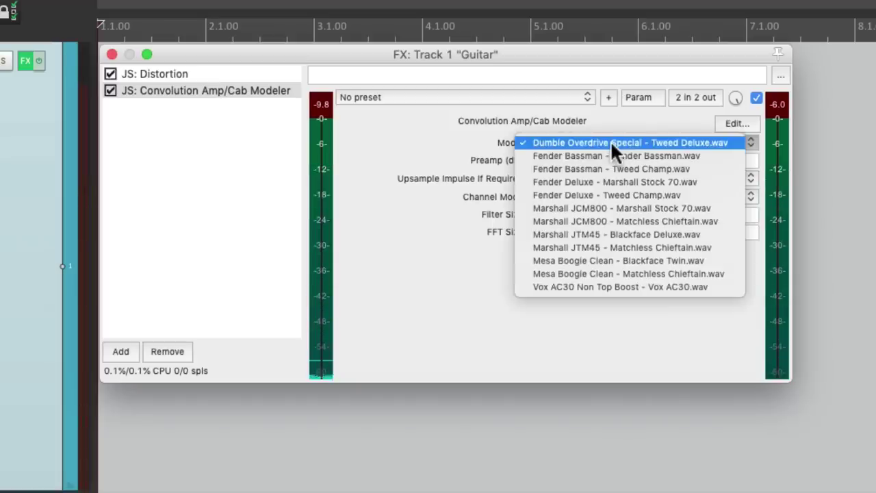
left_click(615, 156)
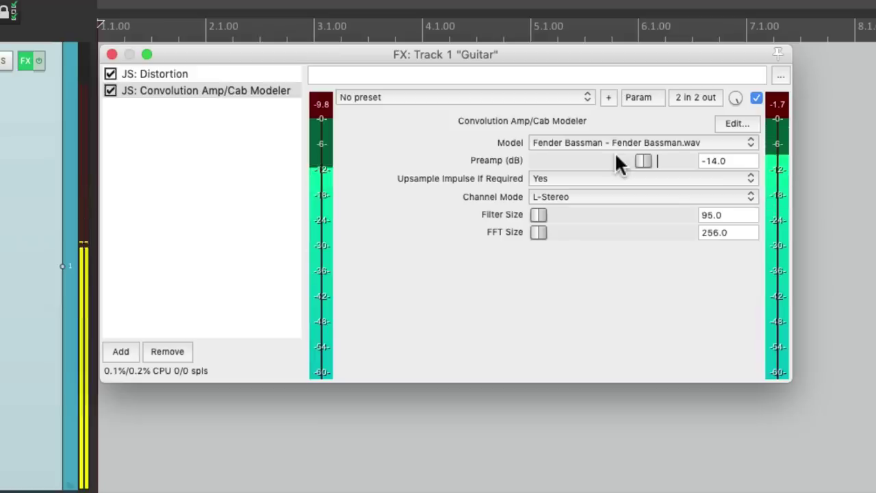
left_click(585, 143)
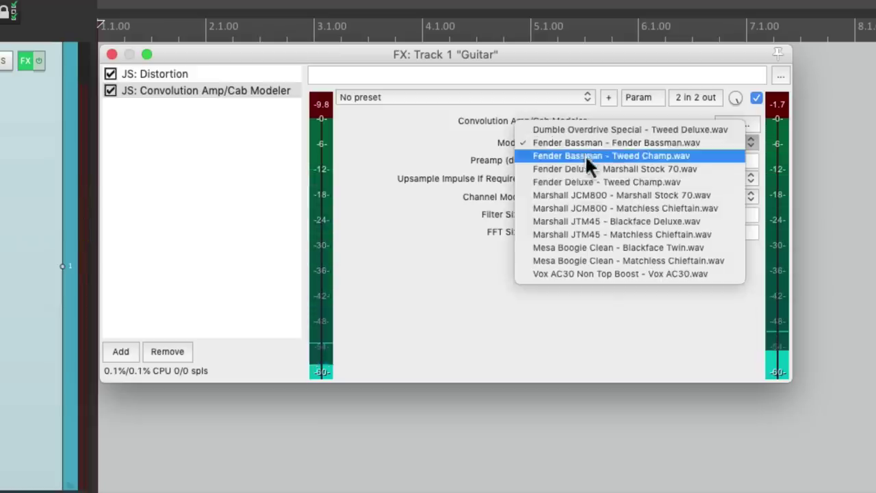
left_click(585, 195)
left_click_drag(636, 160, 631, 161)
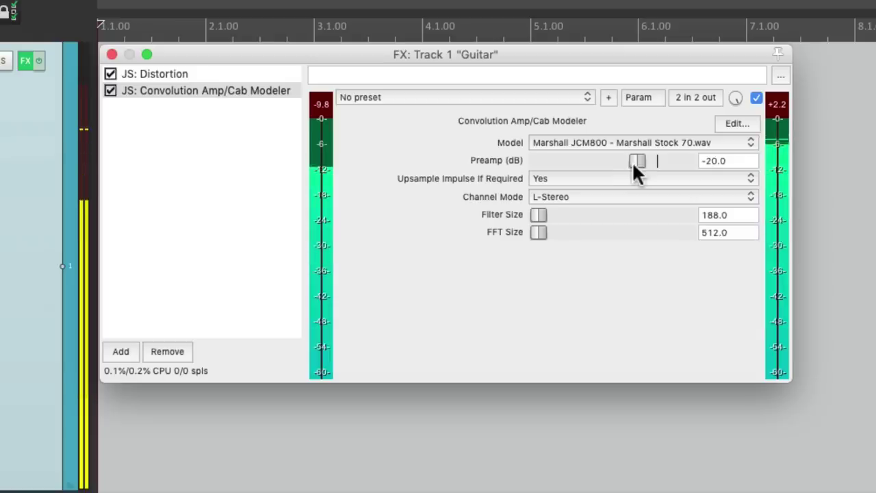
Raise JS: Distortion Gain to 32 dB and set the modeler's Preamp to -25 dB
left_click(191, 72)
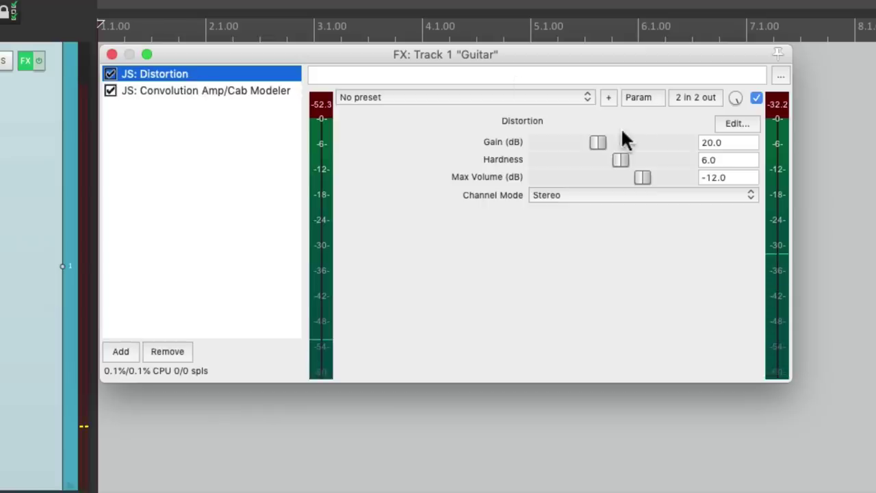
left_click_drag(598, 142, 626, 142)
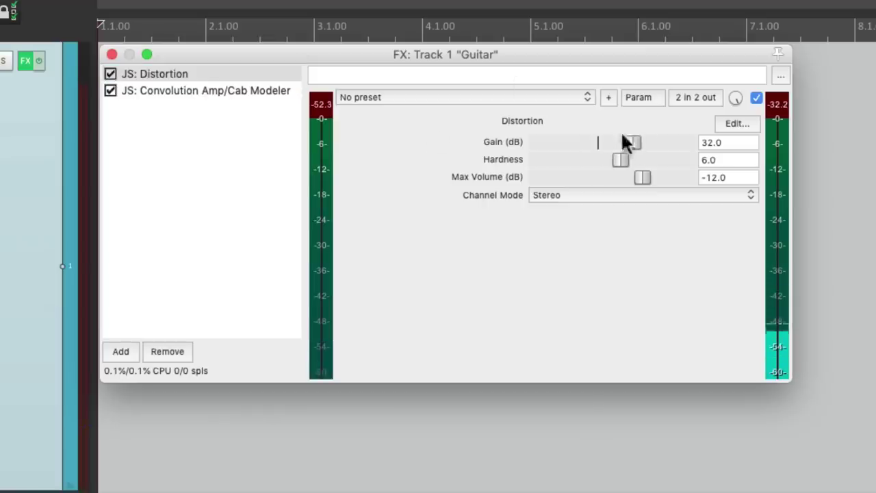
left_click(270, 90)
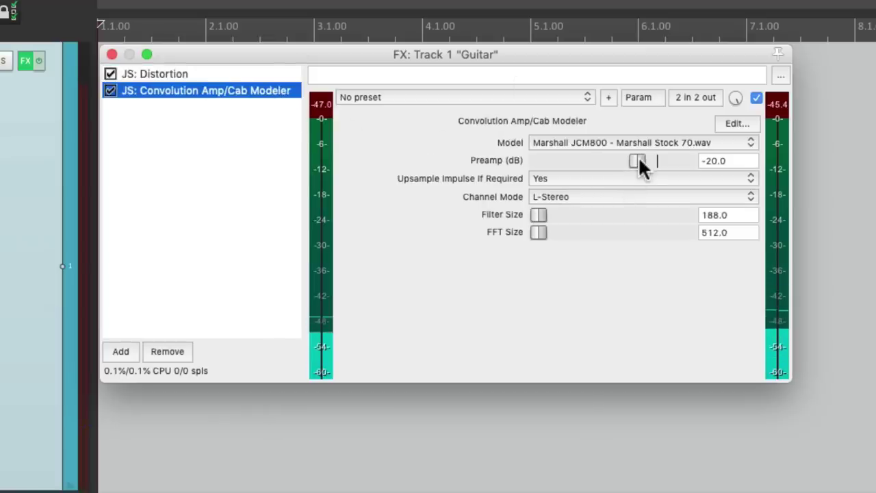
left_click_drag(638, 161, 634, 163)
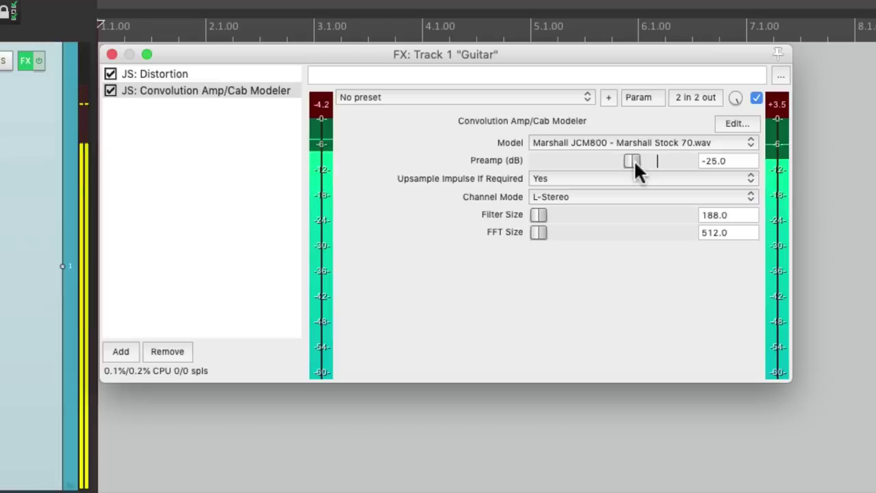
Try Mesa Boogie Clean at -14 dB, then settle on Vox AC30 Non Top Boost at -26 dB
left_click(647, 140)
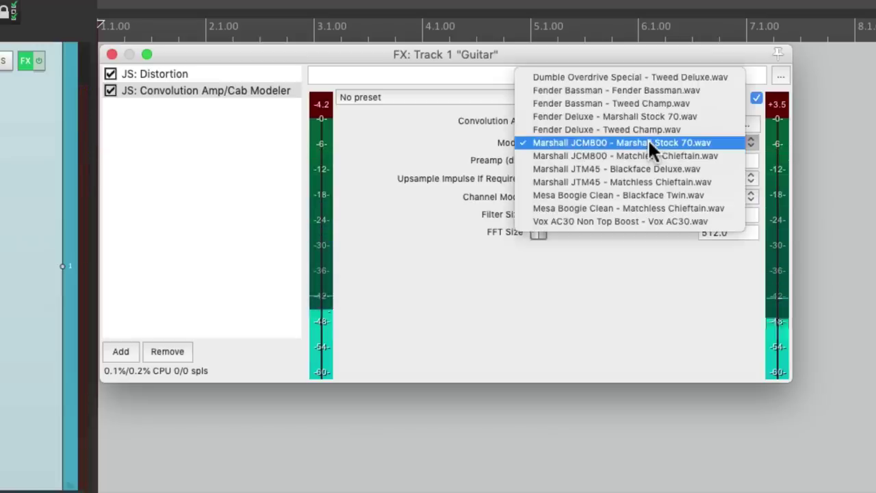
left_click(643, 193)
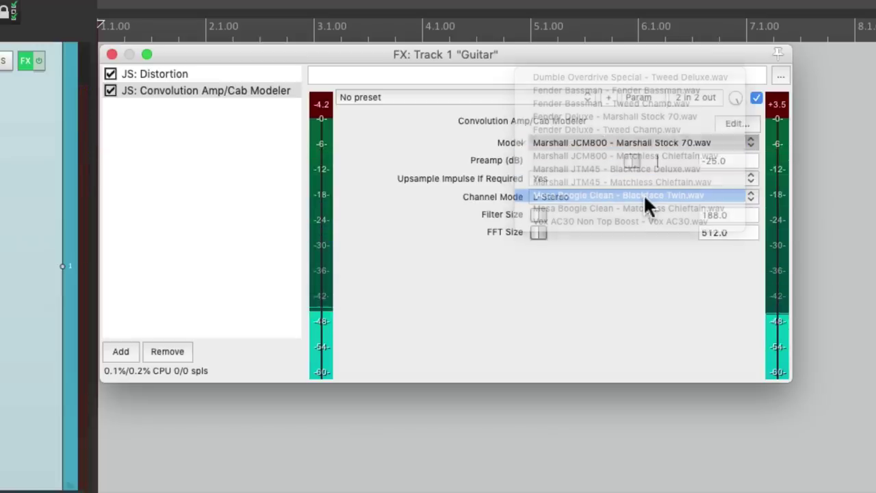
left_click_drag(629, 162, 640, 161)
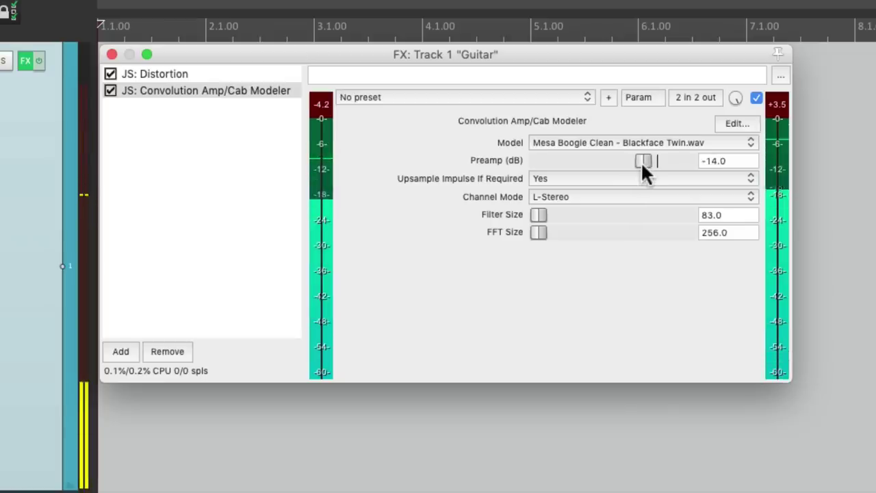
left_click(605, 141)
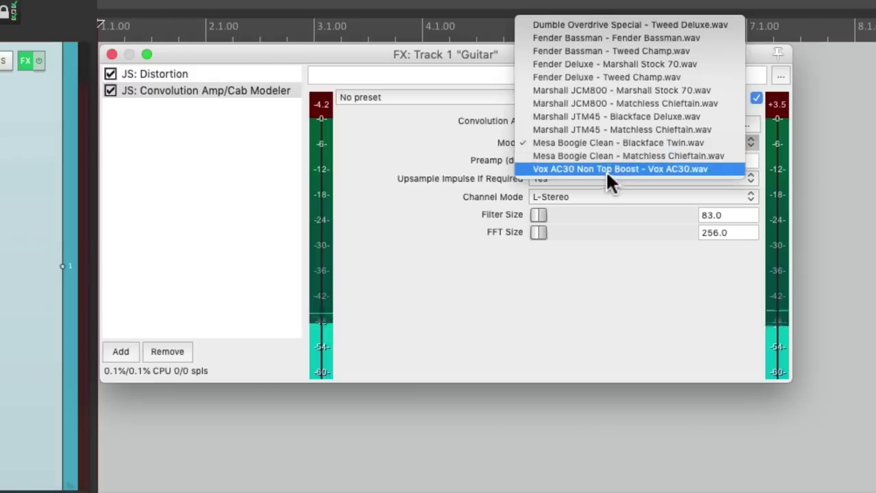
left_click(605, 169)
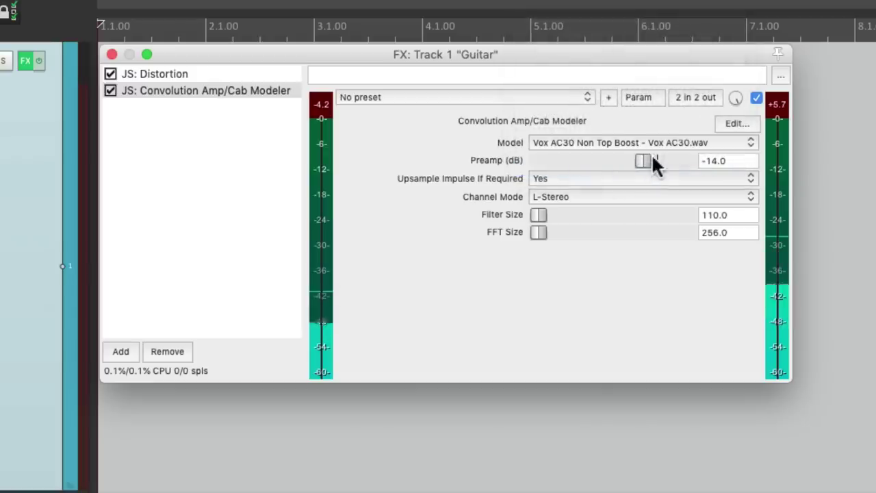
left_click_drag(646, 160, 635, 162)
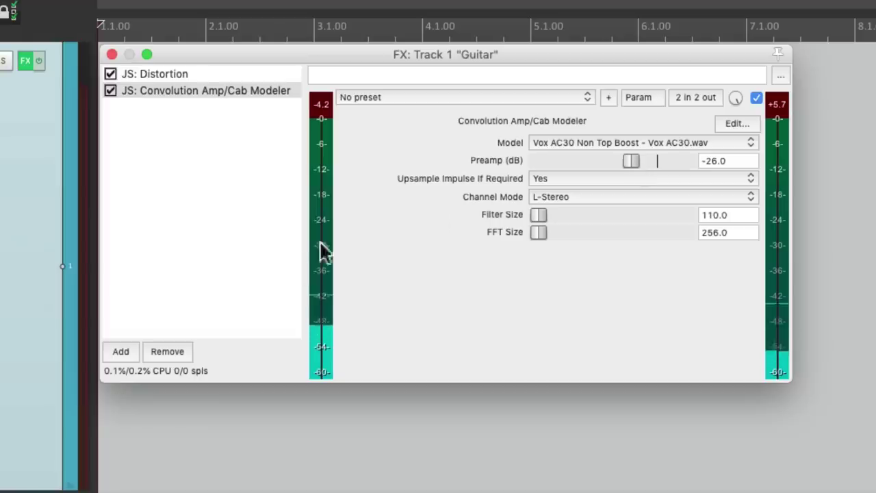
Remove the Amp/Cab Modeler, bypass JS: Distortion, and add Cockos VST: ReaVerb to the chain
left_click(180, 352)
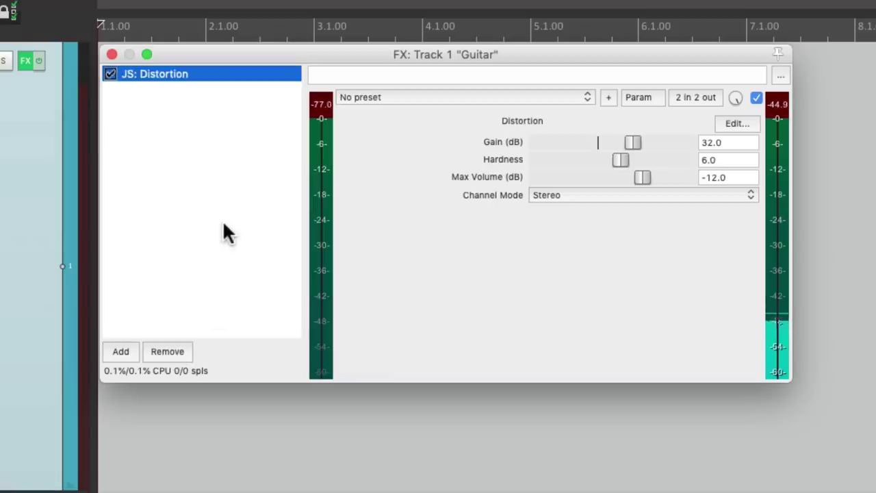
left_click(111, 74)
double_click(171, 122)
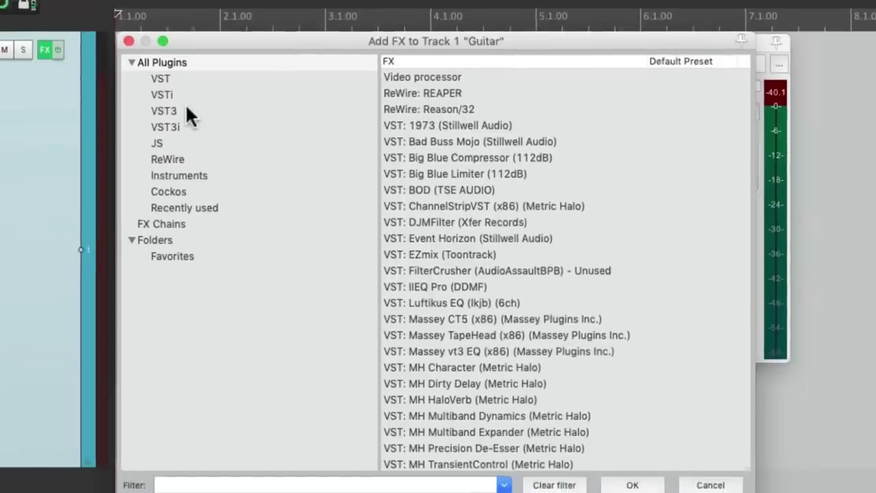
left_click(191, 174)
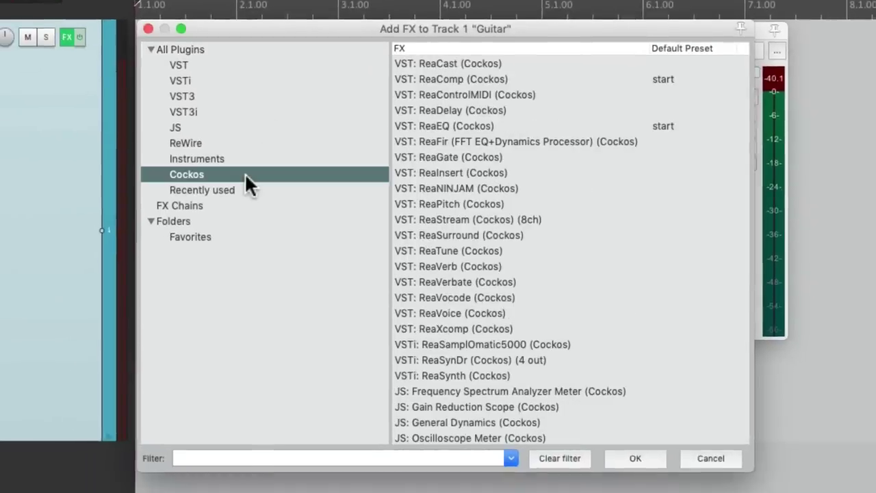
scroll(634, 297, "down", 1)
left_click(498, 264)
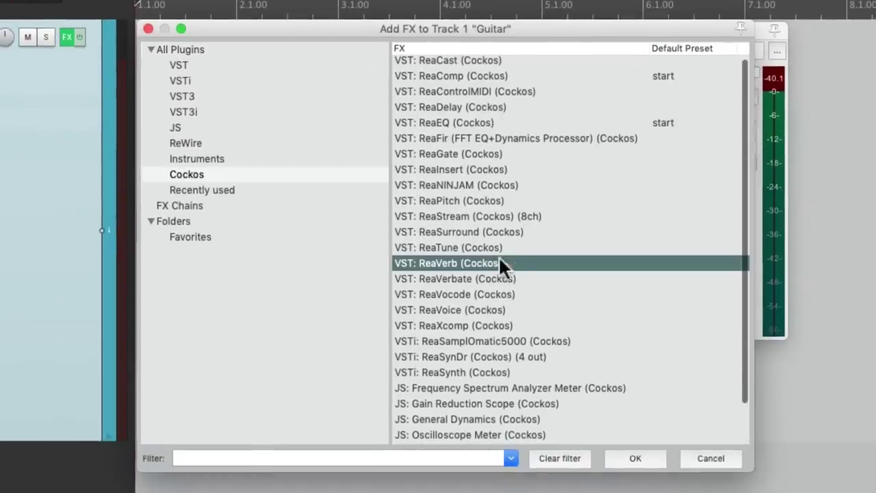
double_click(518, 263)
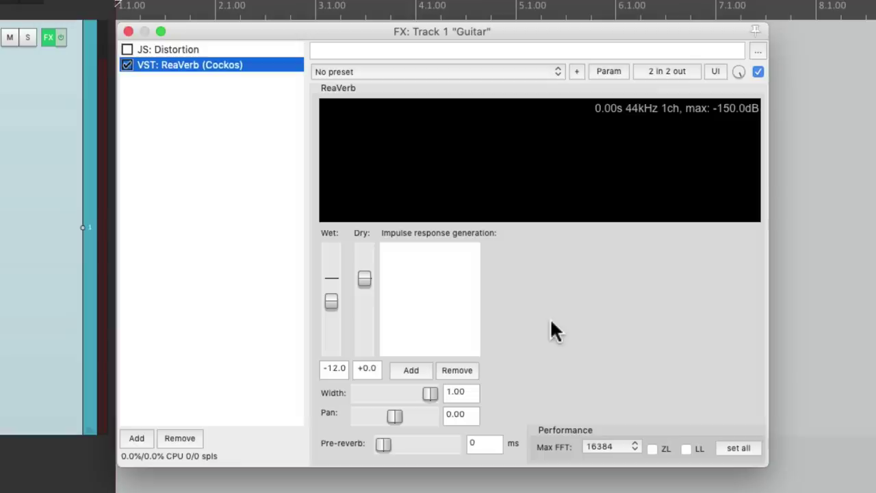
Set ReaVerb Dry to -inf and Wet to 0 dB, and load Cenzo Celestion V30 Mix.wav
left_click_drag(371, 279, 370, 302)
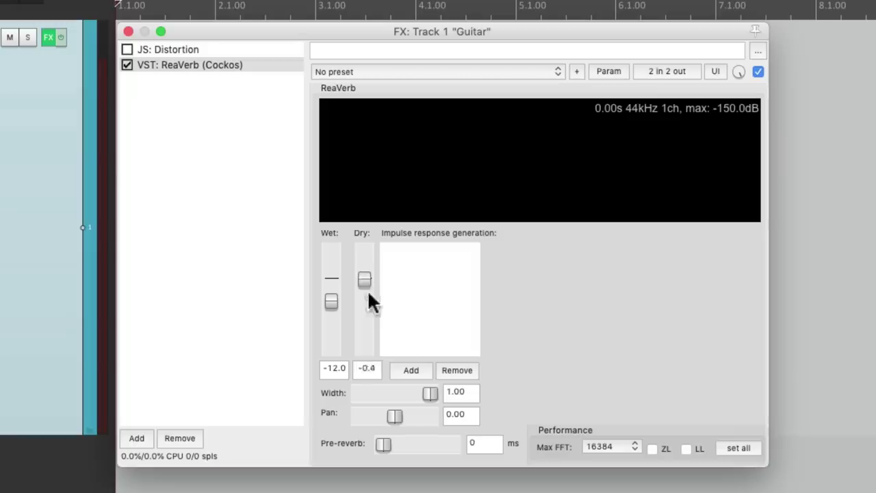
double_click(329, 301)
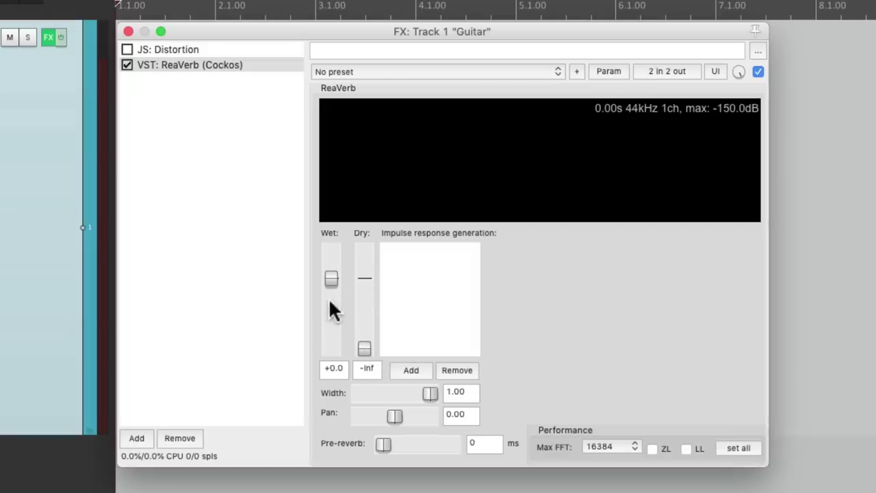
left_click(414, 368)
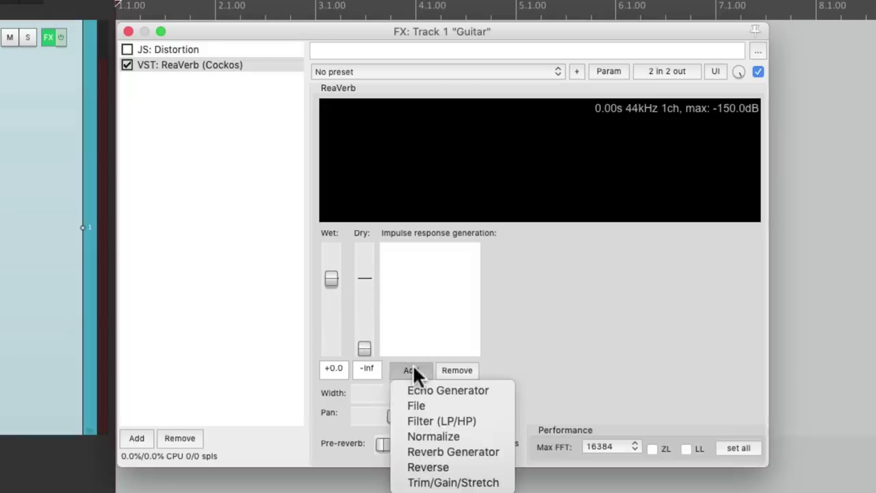
left_click(458, 404)
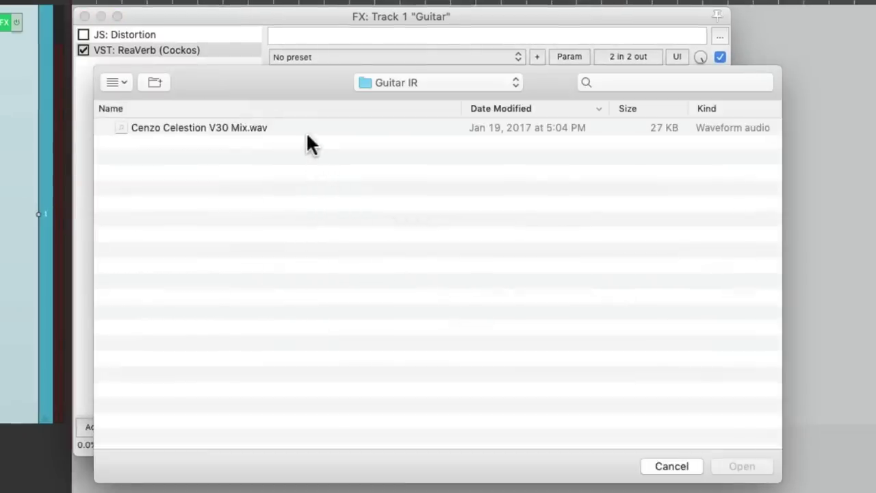
left_click(306, 131)
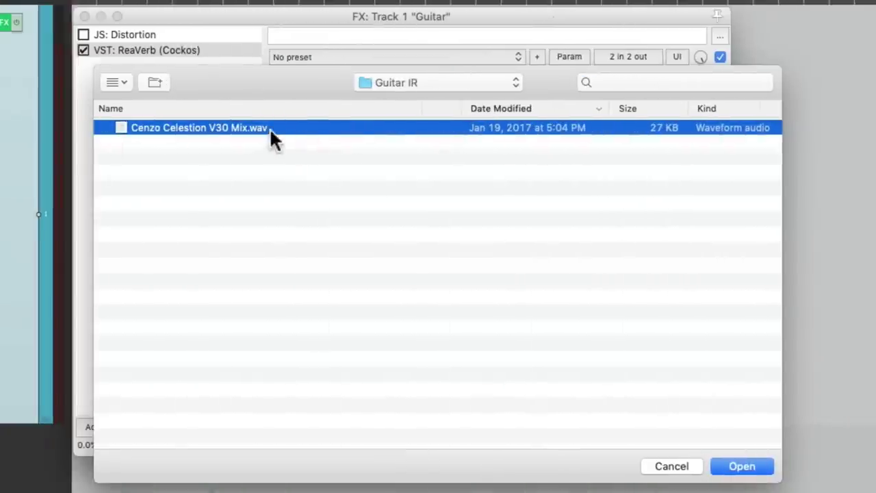
double_click(277, 130)
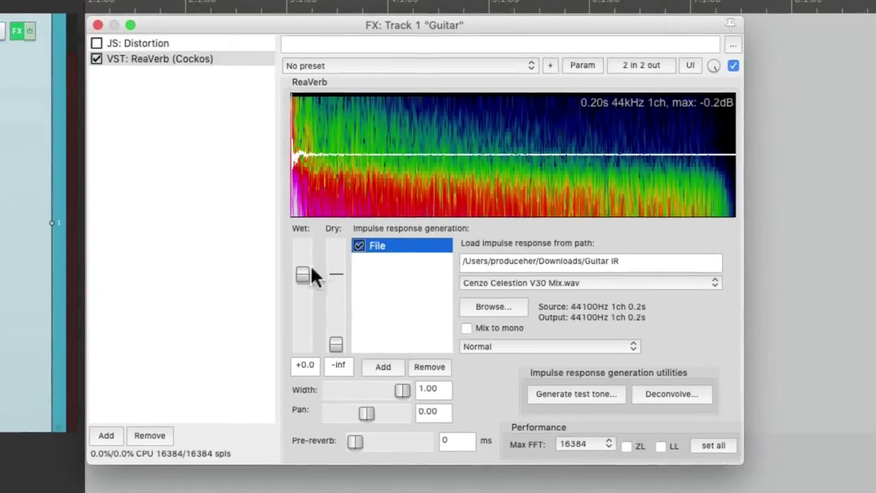
Pull ReaVerb's Wet fader down to -4.8
left_click_drag(303, 273, 302, 283)
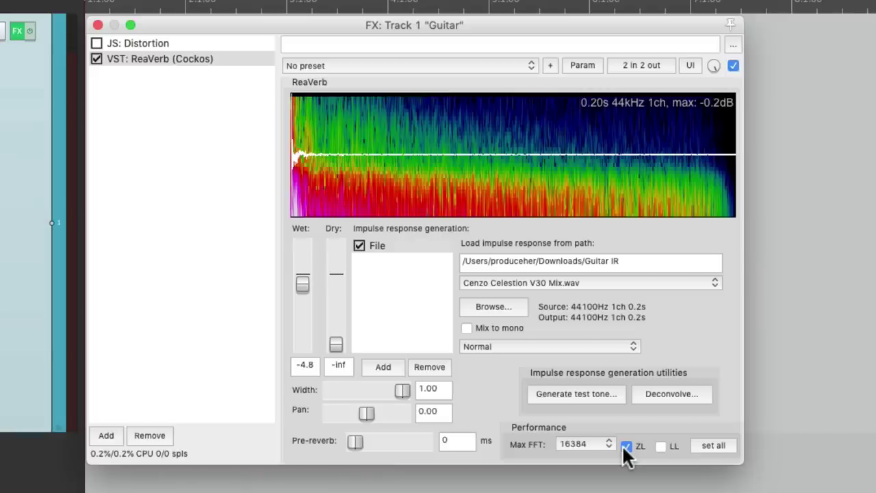
Search 'meter' and add JS: Dynamic Range Meter to the Guitar chain
double_click(164, 130)
left_click(159, 46)
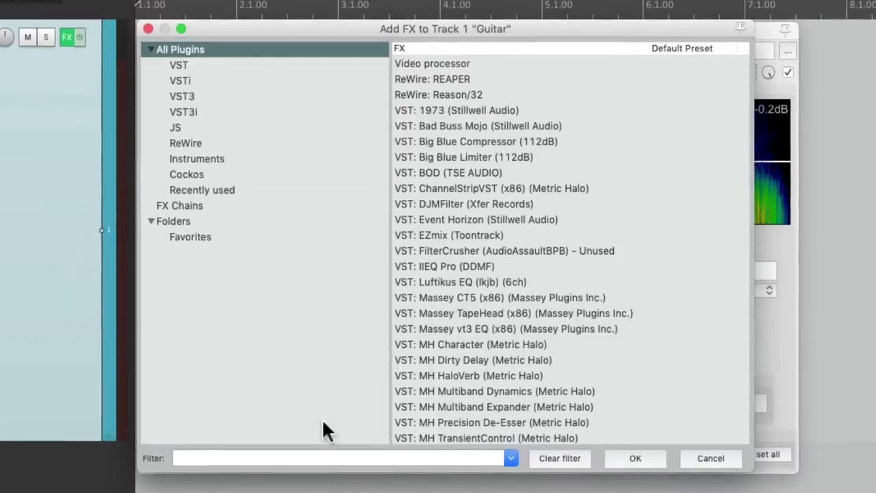
left_click(318, 458)
type("meter")
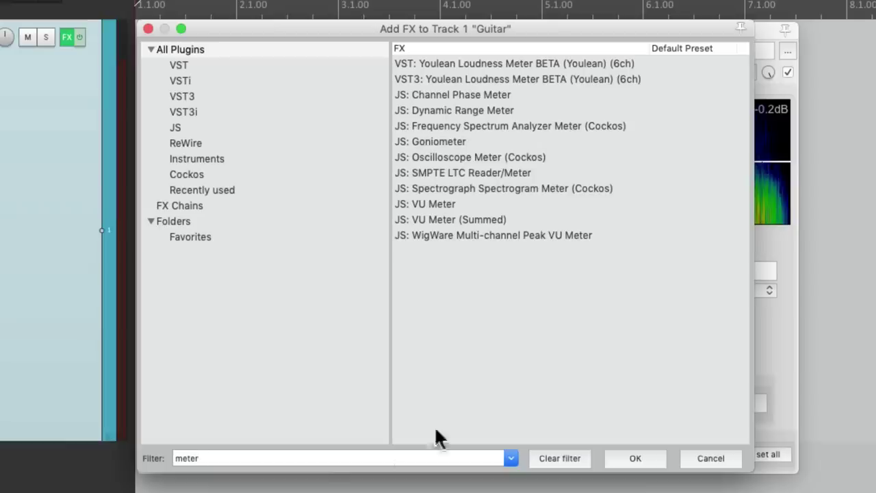
left_click(510, 113)
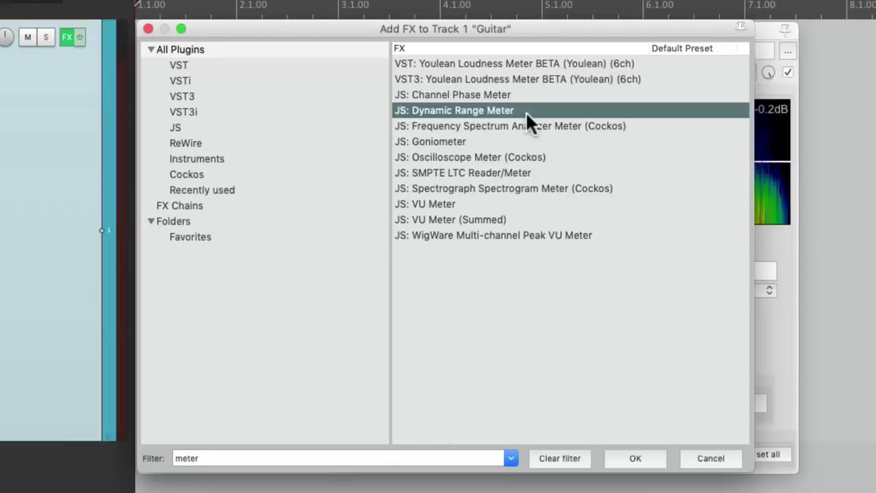
double_click(525, 110)
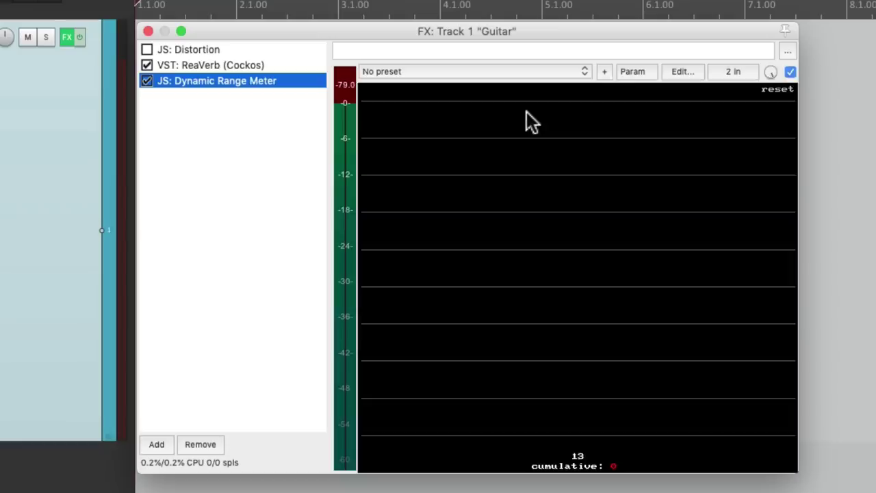
Float the ReaVerb, meter and Distortion windows side by side, then lower ReaVerb Wet to -7.9
double_click(243, 80)
double_click(224, 65)
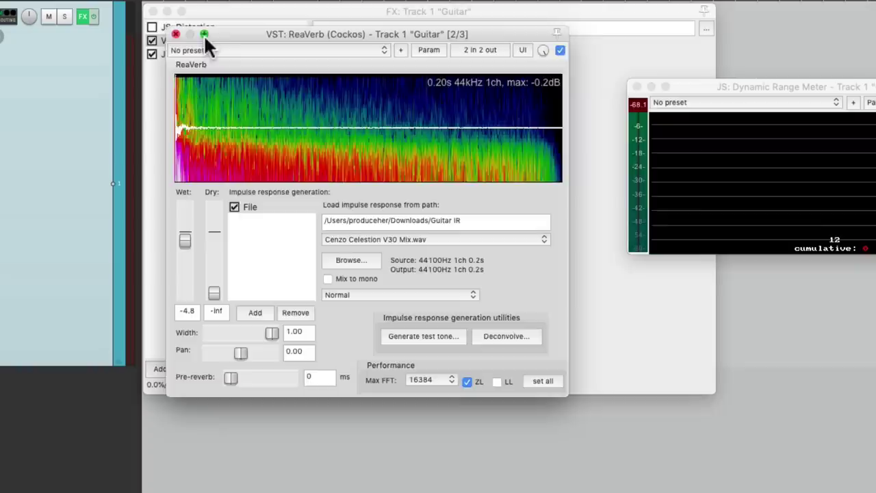
double_click(223, 49)
left_click_drag(566, 153, 446, 141)
left_click_drag(626, 96, 553, 137)
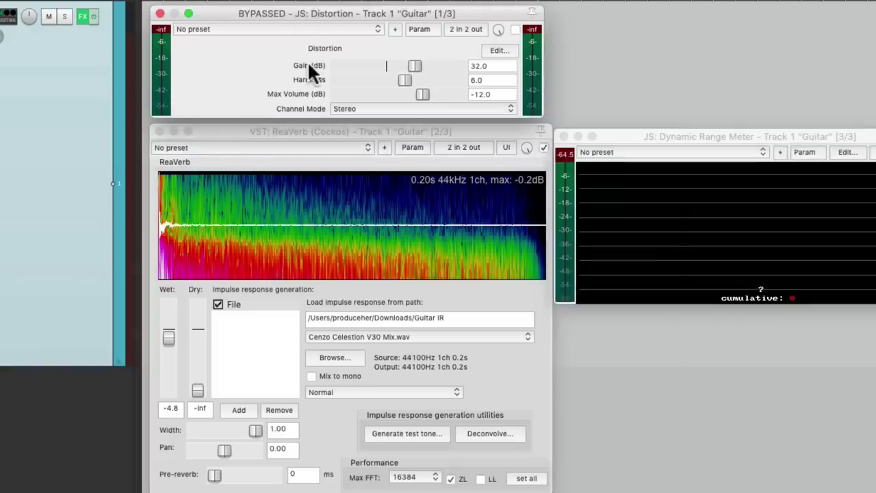
left_click(336, 287)
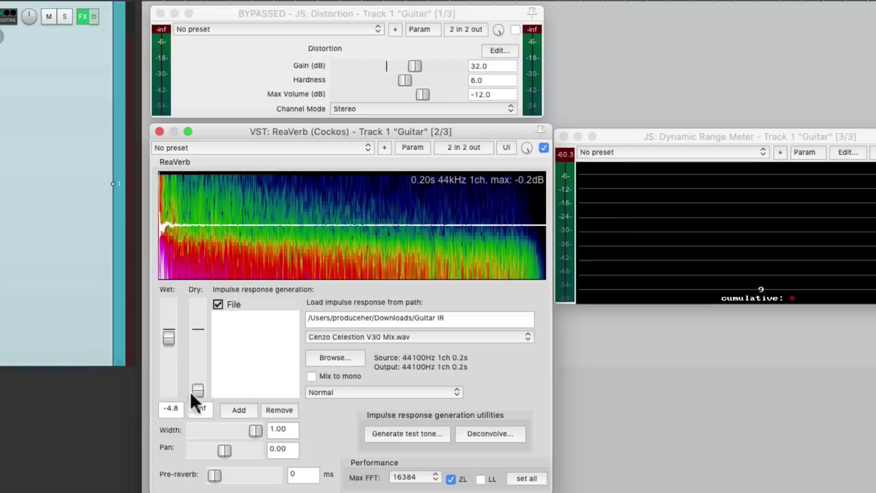
left_click_drag(166, 333, 168, 338)
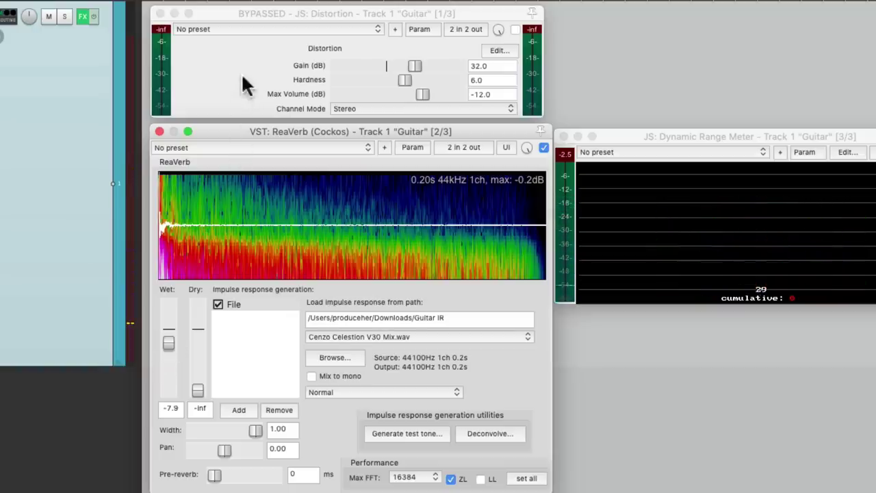
Re-enable the Distortion at Gain 20 dB and reset ReaVerb Wet, then lower it to -9.2
left_click(422, 43)
left_click(515, 30)
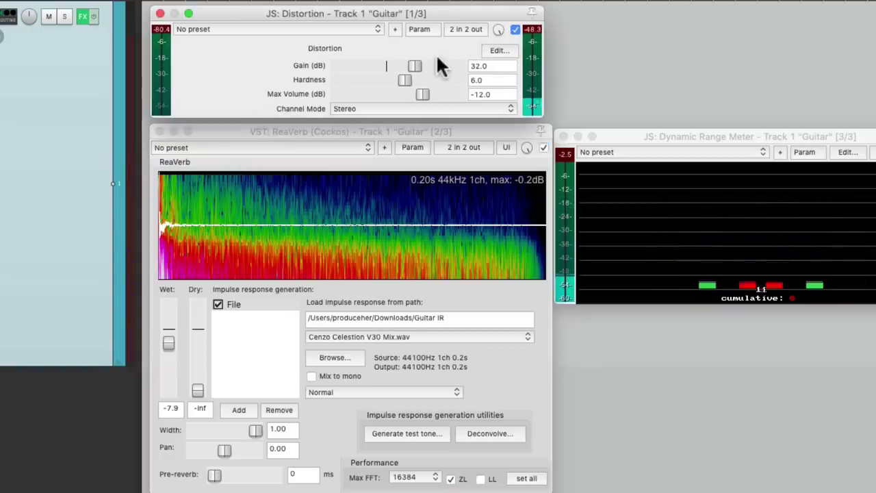
left_click_drag(414, 65, 389, 102)
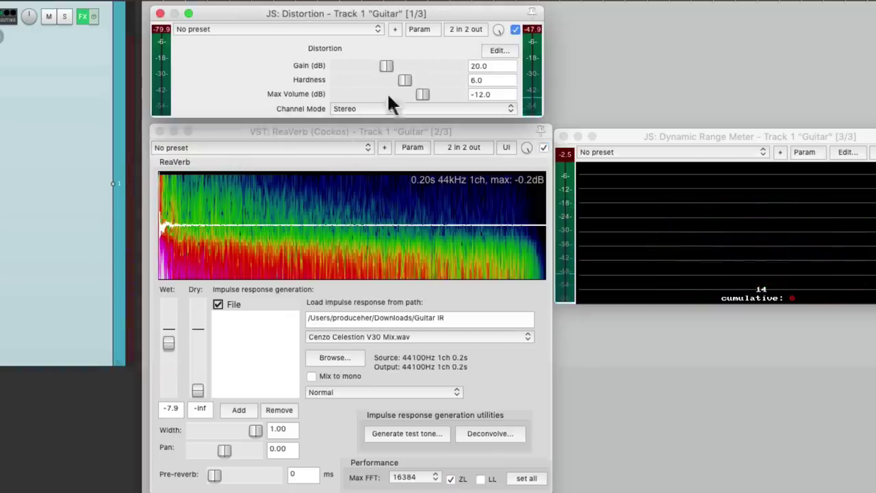
double_click(170, 342)
left_click_drag(167, 334, 167, 346)
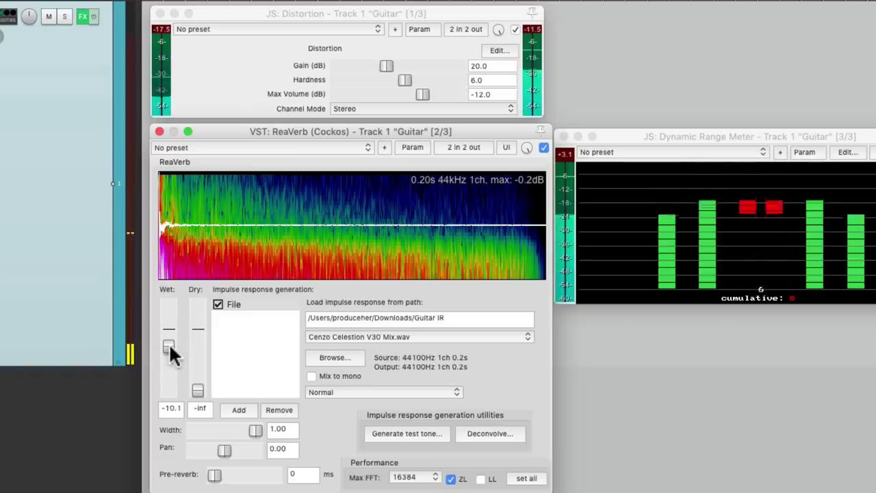
Audition gain and wet levels, settling on Gain 29.0 dB and Wet -13.6, then A/B the reverb bypass
scroll(169, 351, "down", 4)
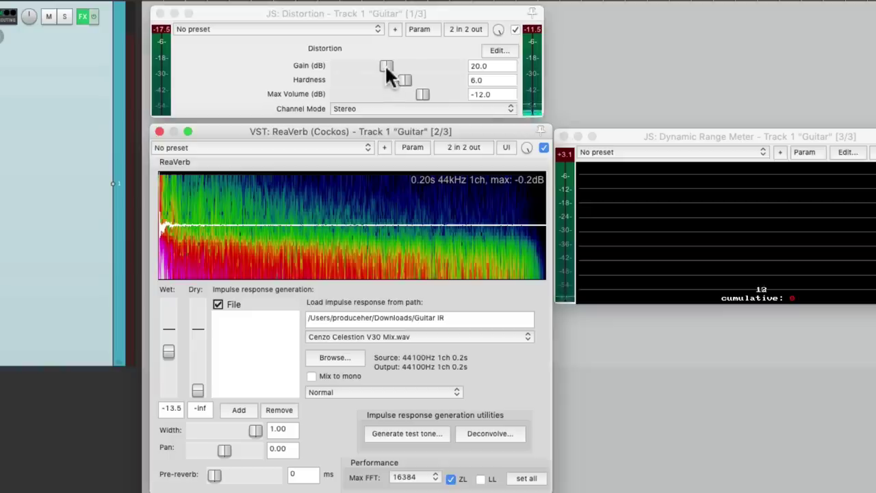
left_click_drag(387, 66, 391, 67)
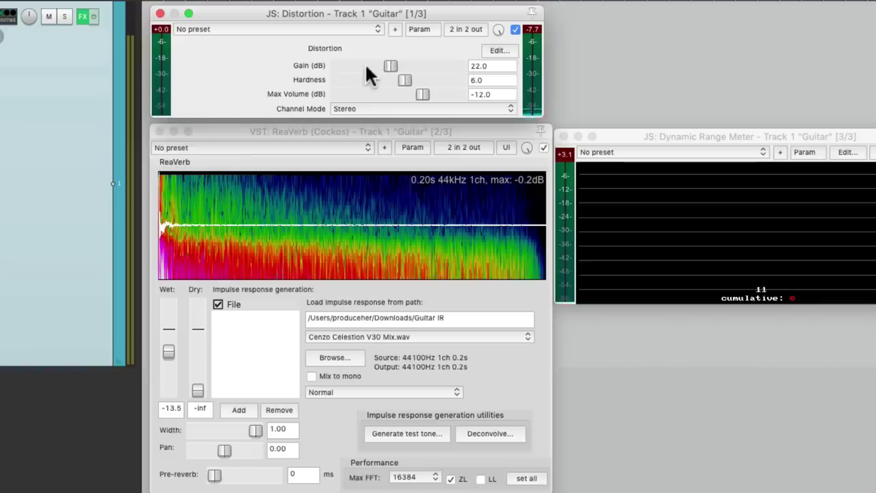
left_click_drag(391, 65, 368, 66)
mouse_move(166, 347)
left_mouse_down()
mouse_move(169, 331)
mouse_move(169, 345)
left_mouse_up()
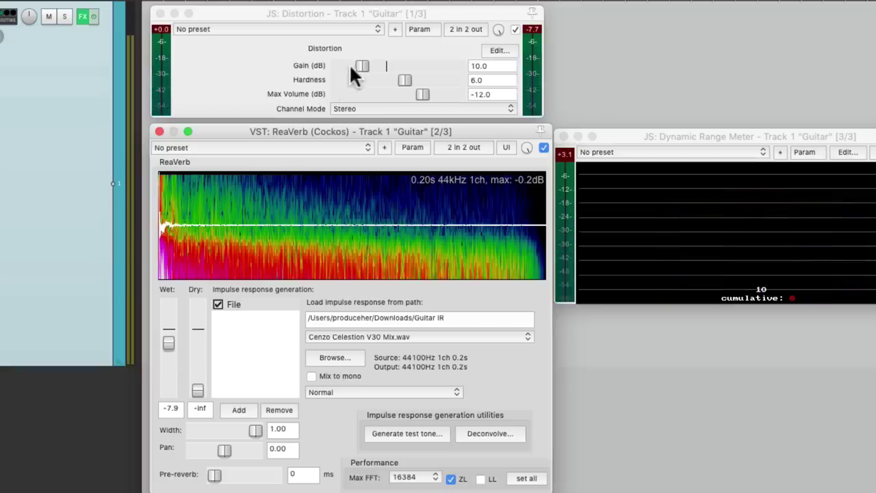
left_click_drag(356, 65, 401, 60)
left_click_drag(164, 338, 165, 347)
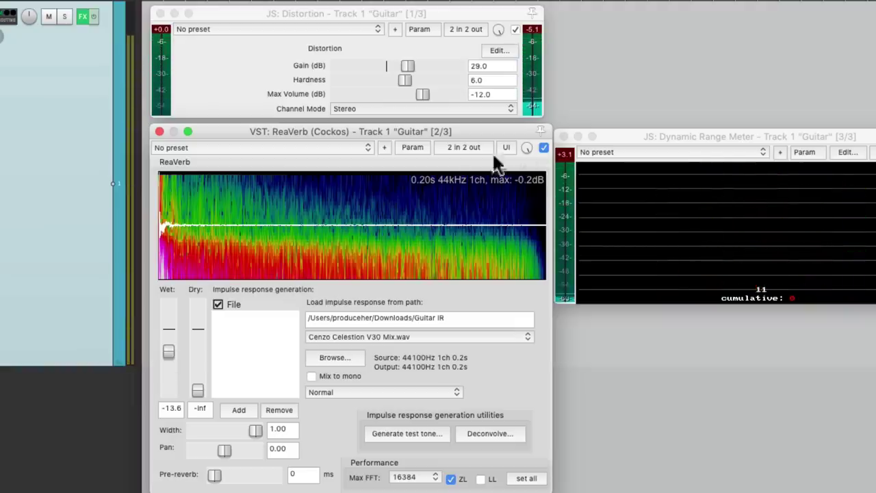
left_click(544, 148)
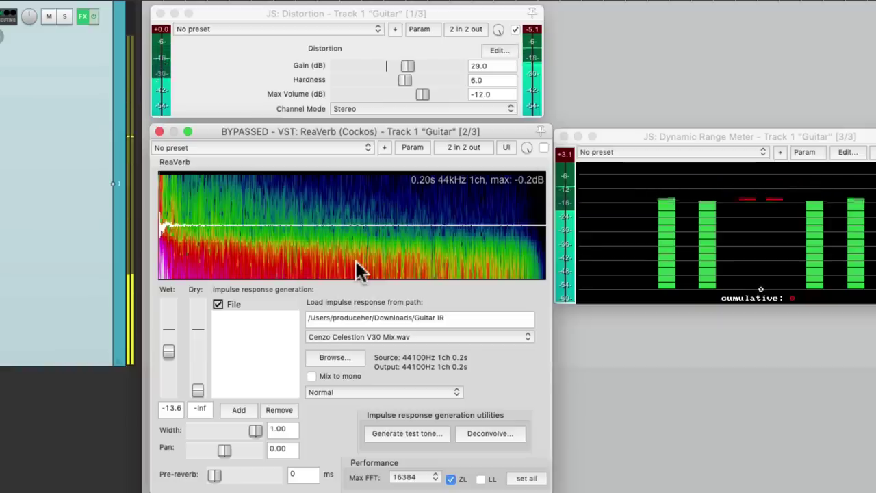
left_click(543, 149)
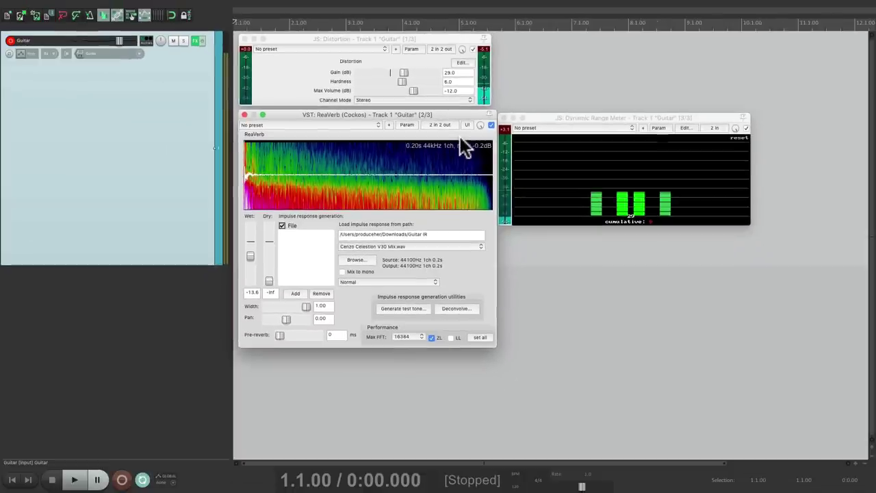
Record a brief test take on the Guitar track through Distortion and ReaVerb, then stop
key("ctrl+r")
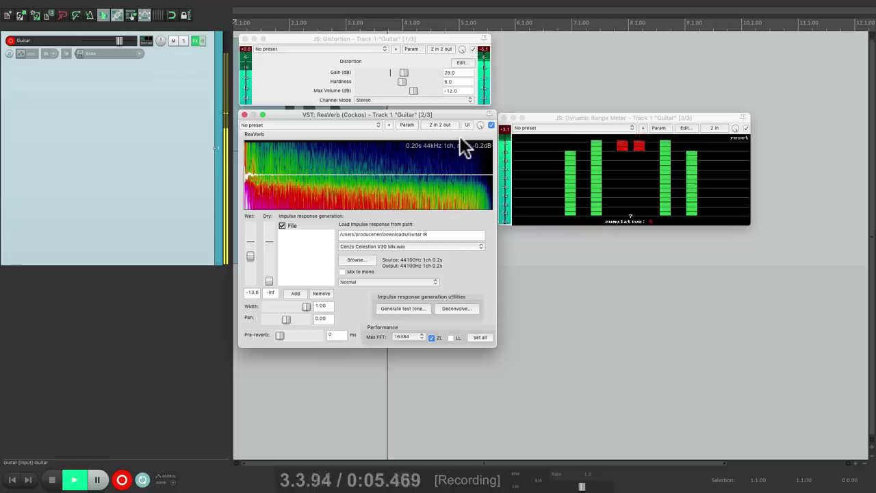
key("space")
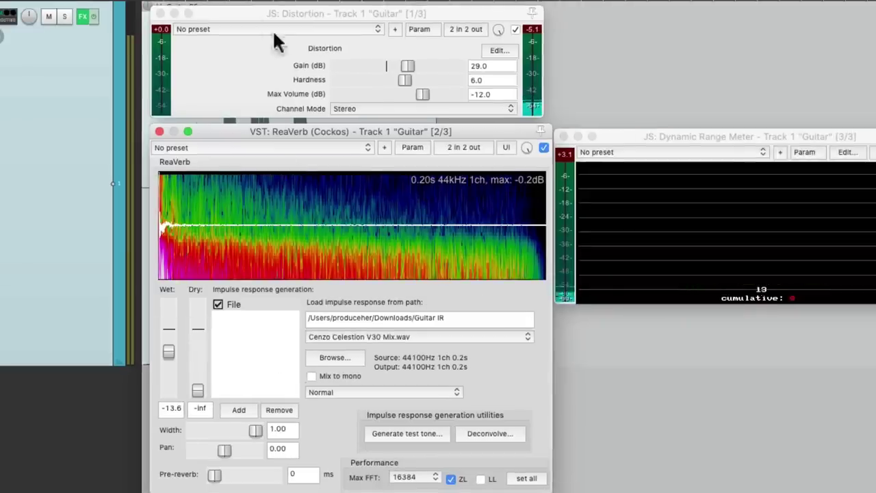
Adjust Distortion Gain and ReaVerb wet by ear, settling at 33.0 dB and -17.6 dB
left_click(246, 61)
left_click_drag(411, 65, 362, 65)
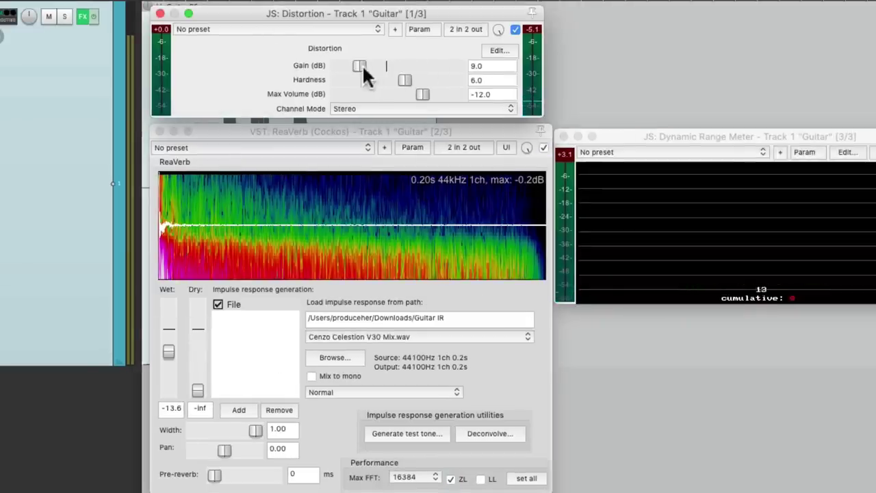
left_click_drag(166, 350, 171, 348)
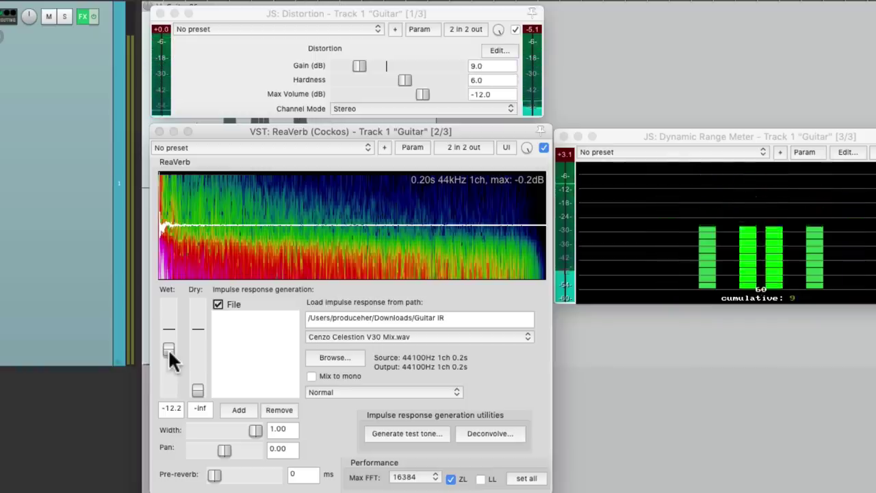
left_click_drag(167, 348, 168, 352)
left_click_drag(355, 65, 354, 67)
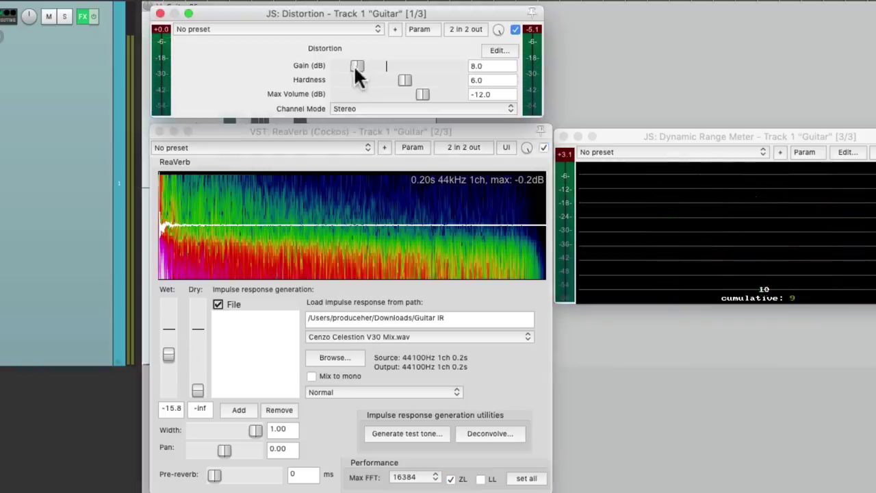
left_click_drag(168, 350, 167, 349)
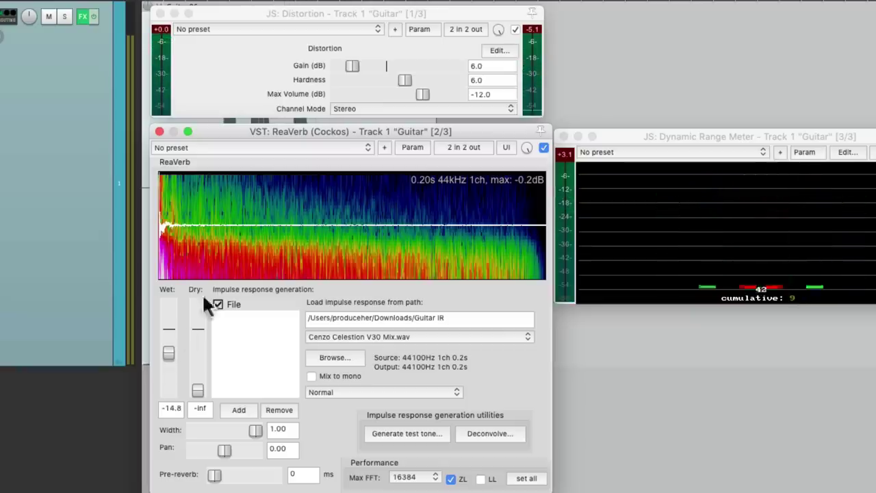
left_click_drag(351, 65, 417, 66)
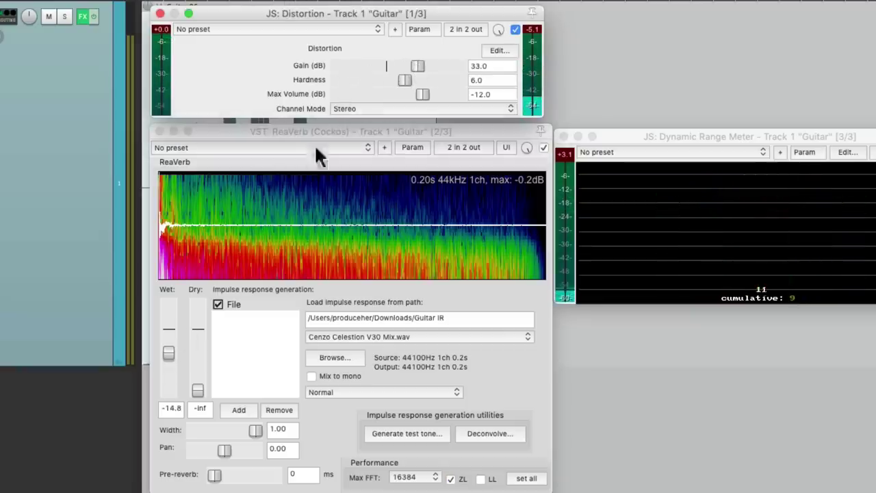
left_click_drag(171, 362, 171, 360)
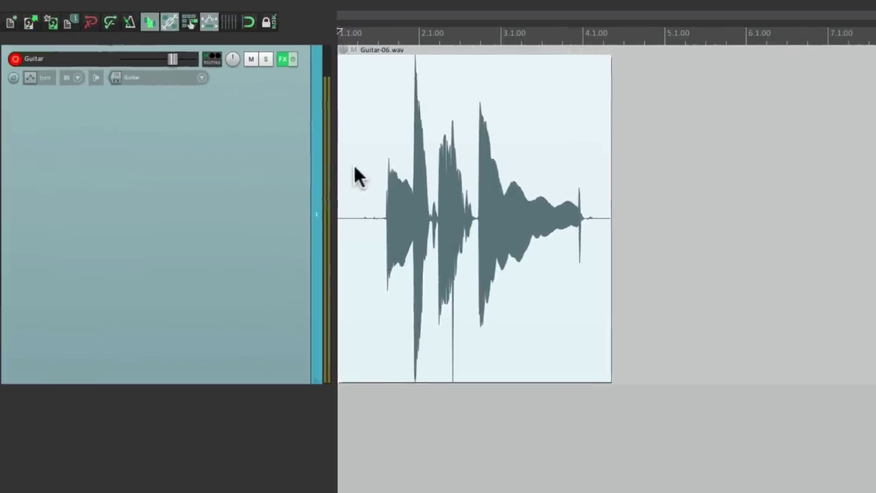
Move Distortion, ReaVerb and Dynamic Range Meter from the track FX into the Guitar input FX chain
left_click(281, 62)
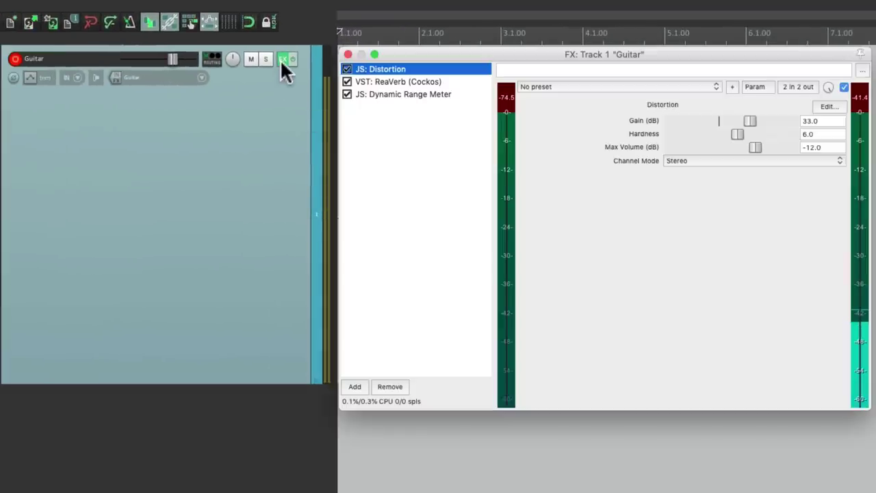
left_click(390, 94, "shift")
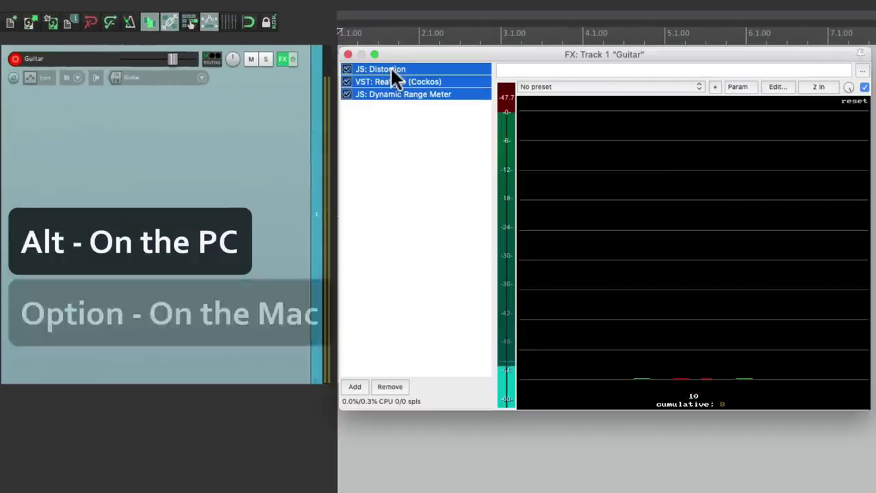
left_click_drag(391, 69, 119, 87)
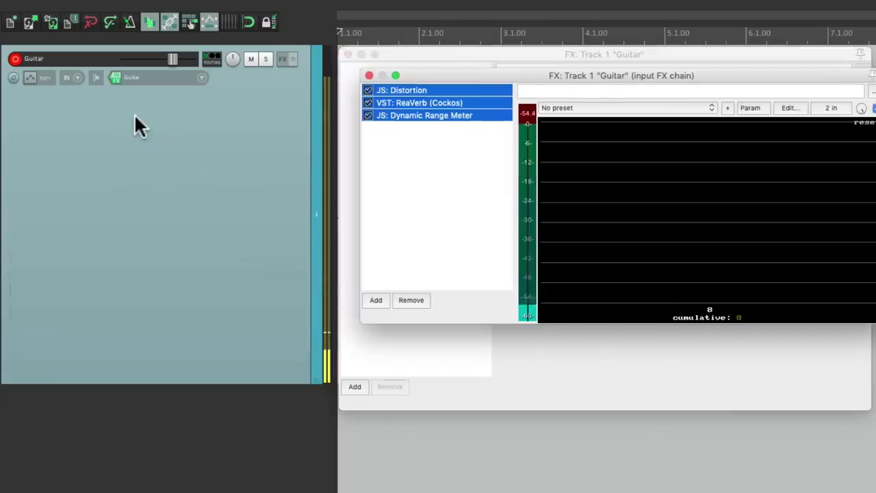
left_click(368, 76)
left_click(349, 53)
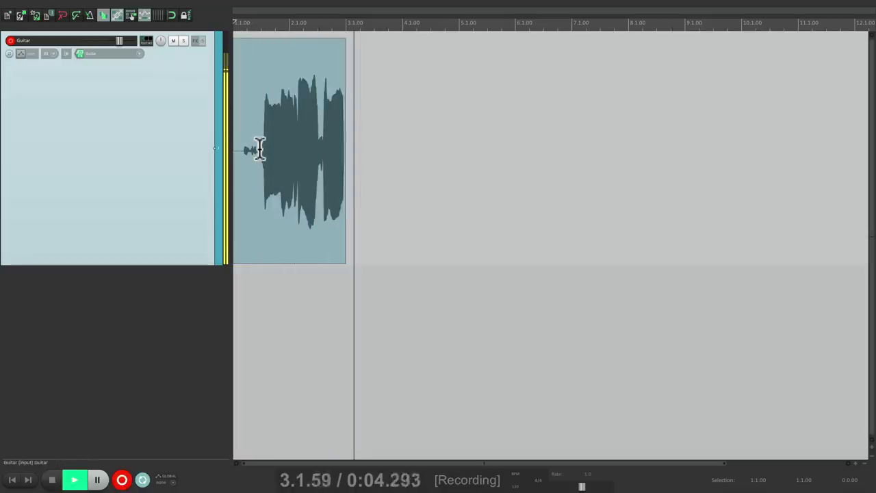
Stop recording, play back the Guitar-07.wav take from near its start, then delete it
key("space")
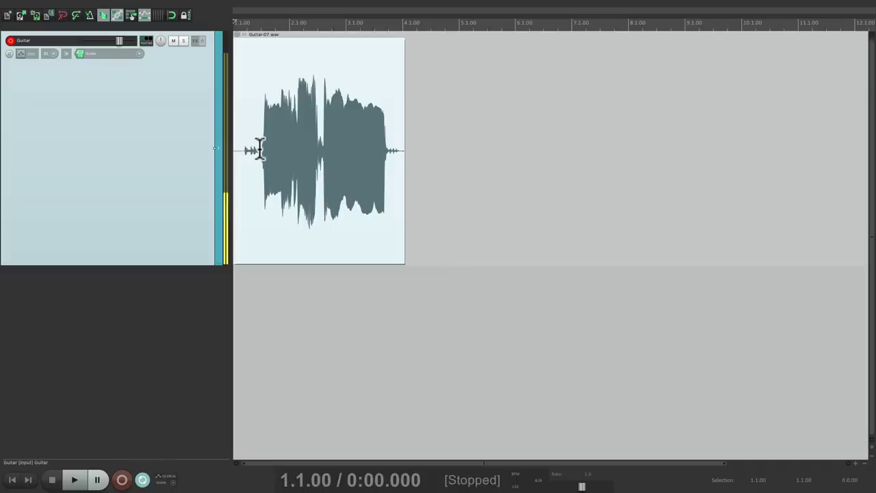
left_click(262, 24)
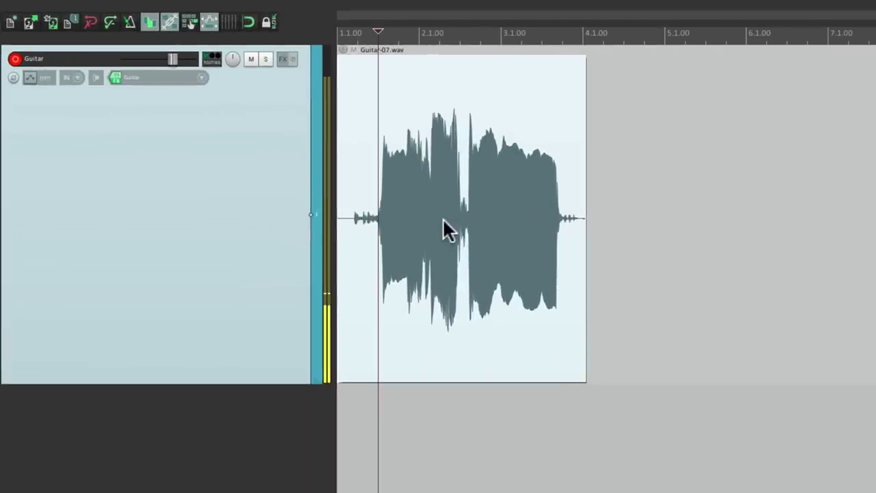
key("space")
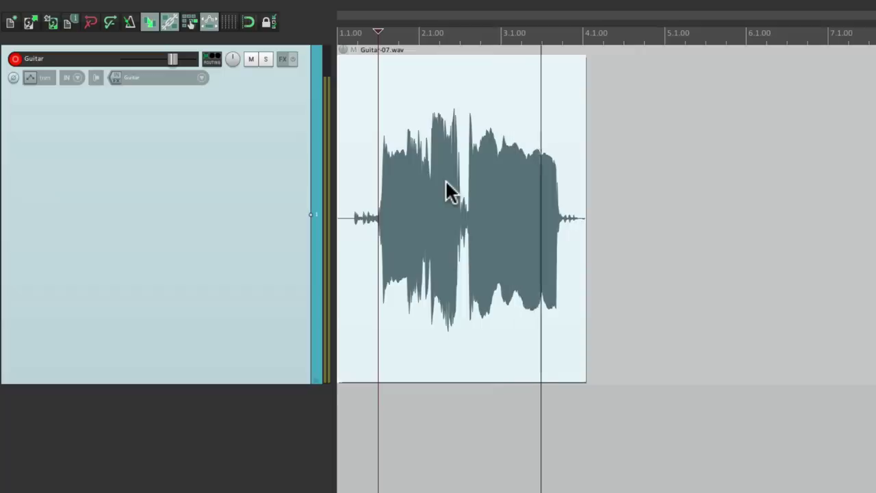
key("space")
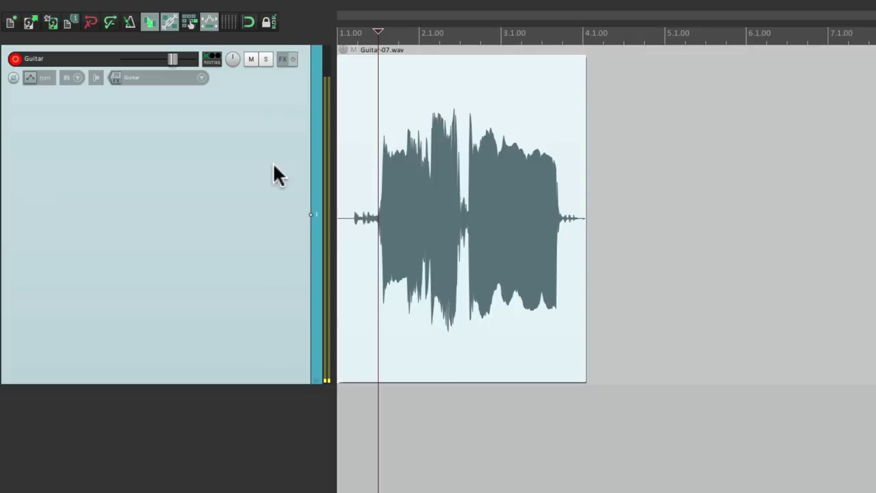
key("Delete")
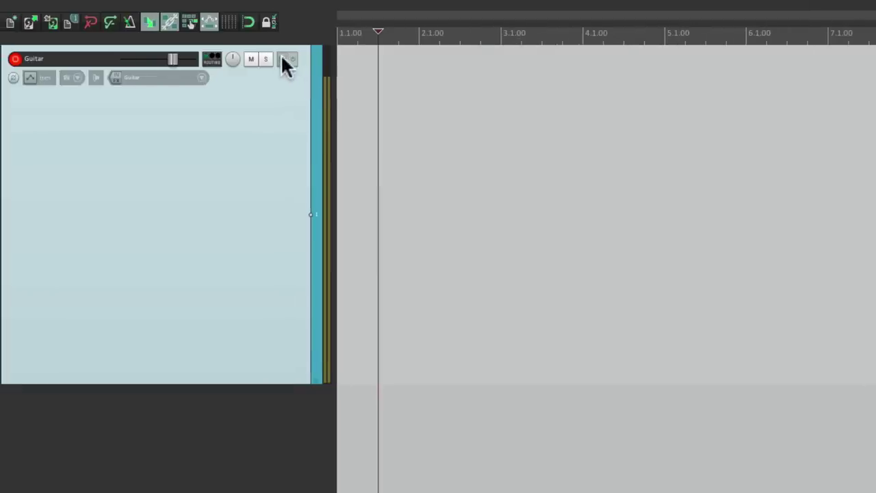
Filter the Guitar track's plugin list for 'amp' and add VST3: Blue Cat's Free Amp
left_click(286, 60)
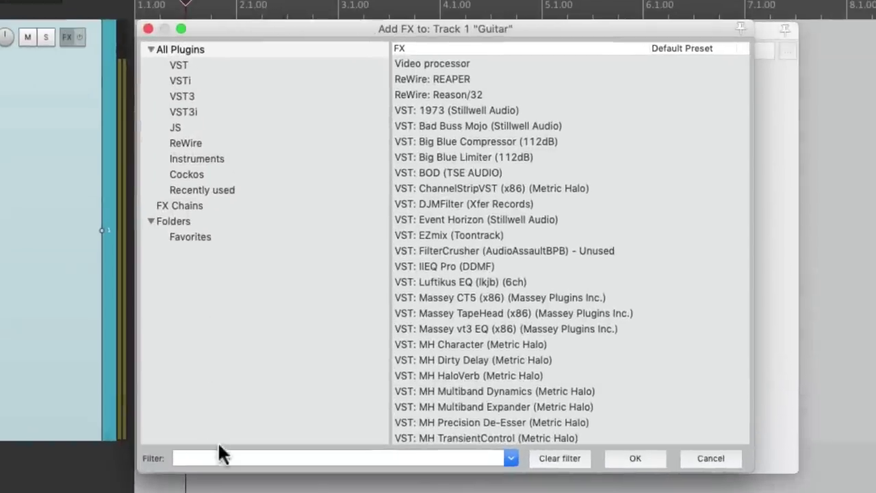
type("amp")
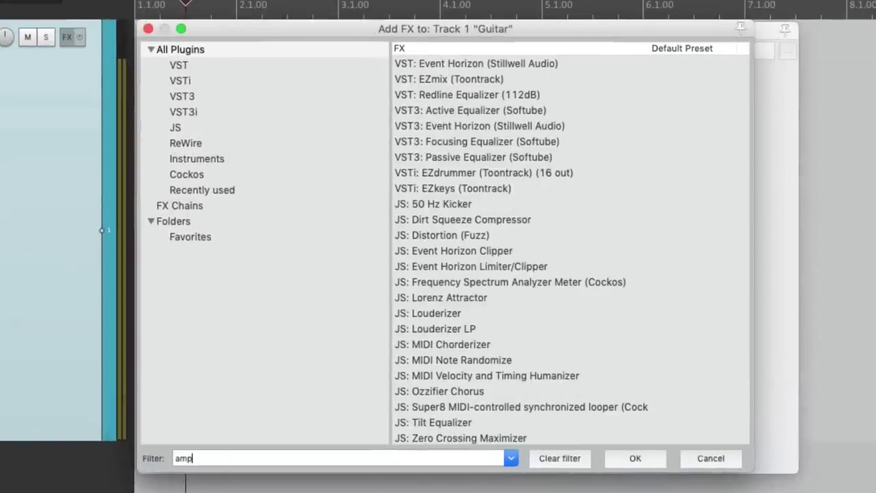
left_click(498, 82)
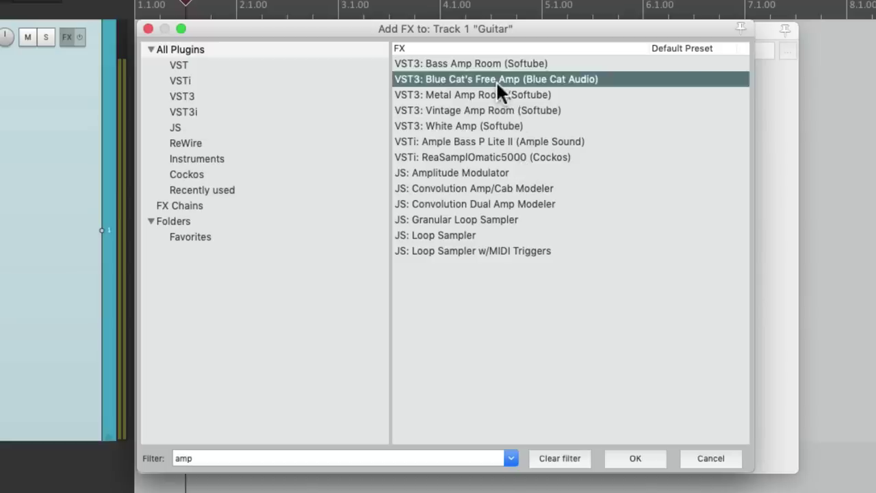
double_click(496, 81)
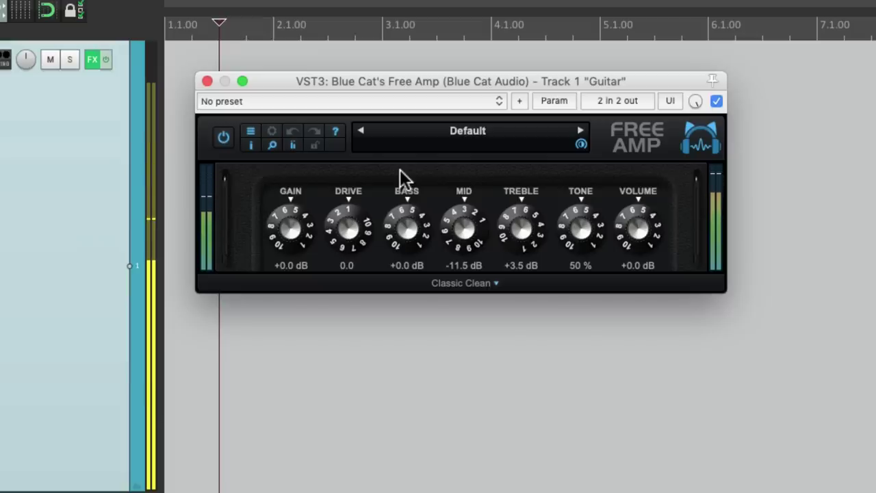
Try the Classic Clean - Mid Boost and Classic Drive - Lead presets, lowering gain to -5.0 dB
left_click(449, 140)
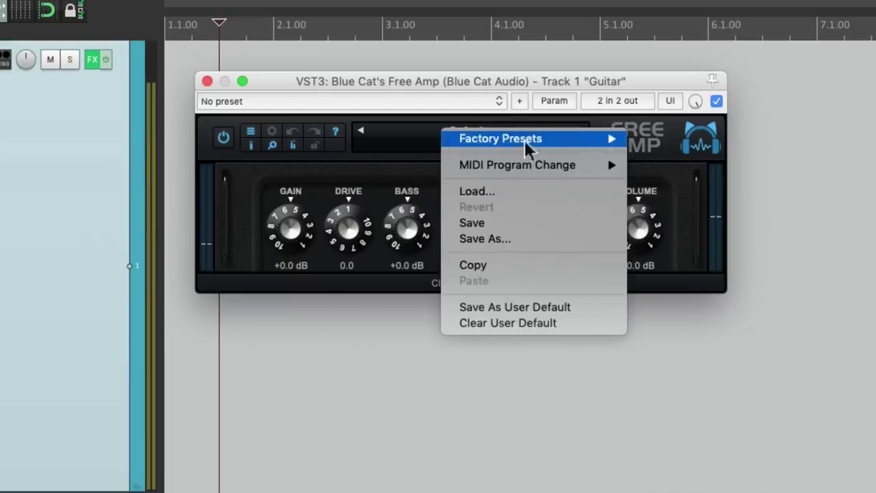
mouse_move(602, 140)
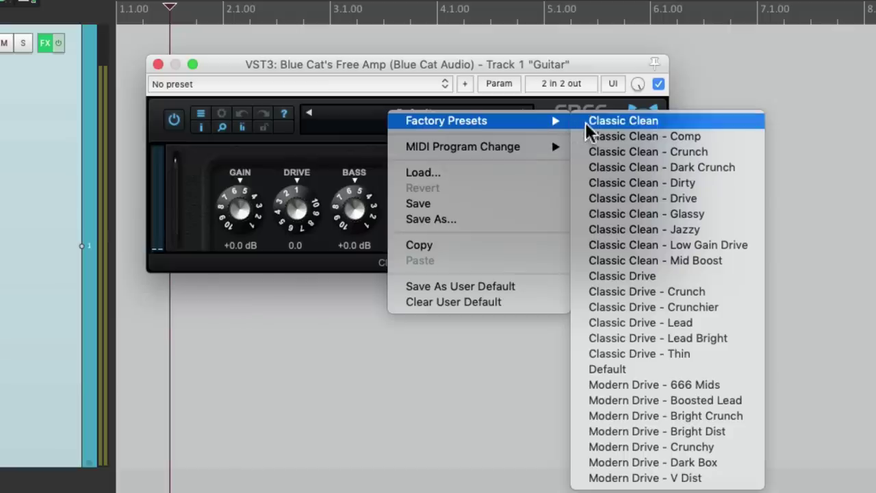
left_click(586, 265)
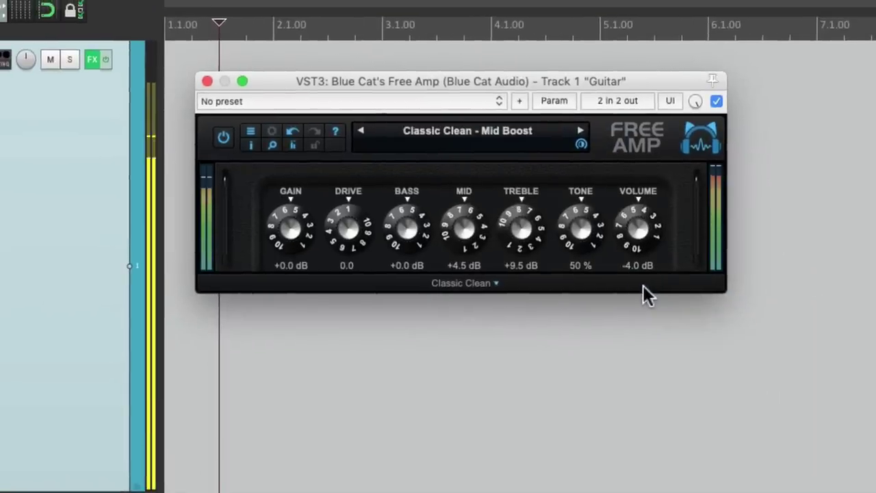
left_click(485, 131)
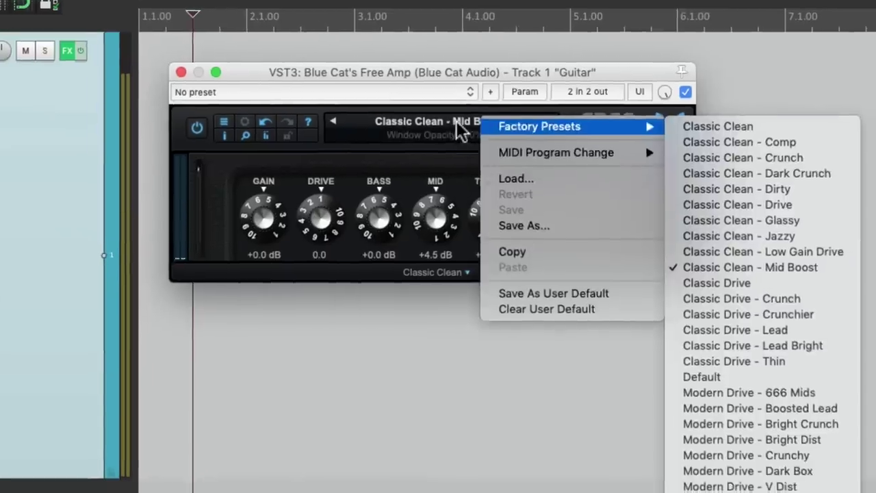
left_click(792, 321)
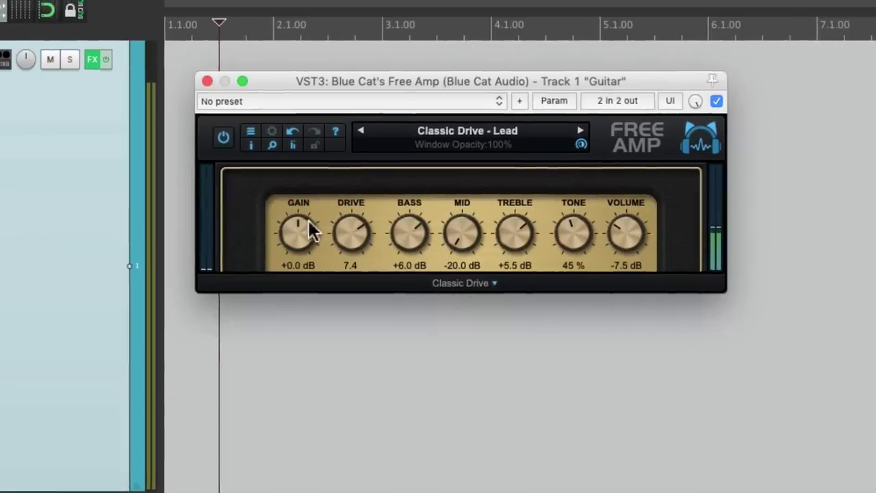
left_click_drag(298, 228, 291, 238)
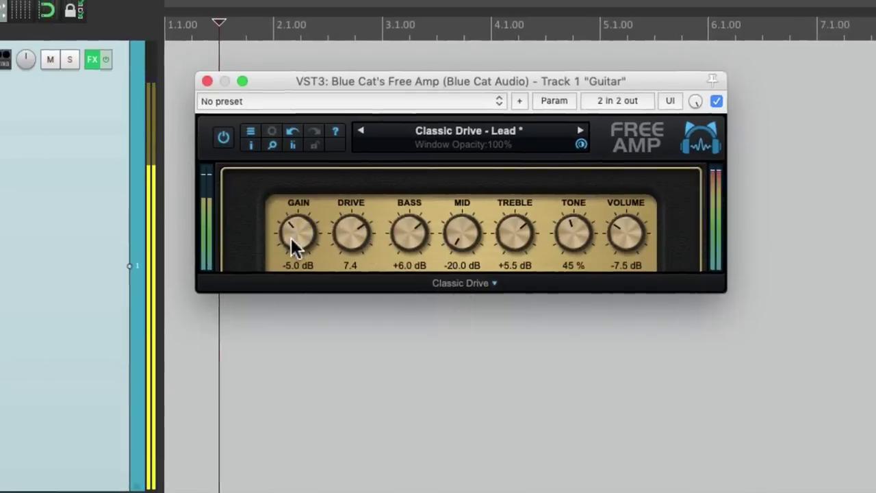
Load the Modern Drive - Bright Dist factory preset
left_click(435, 127)
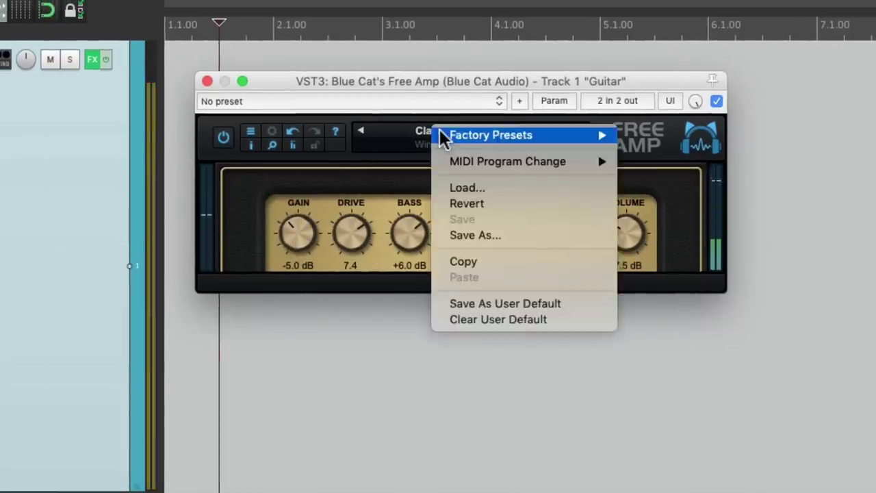
mouse_move(458, 137)
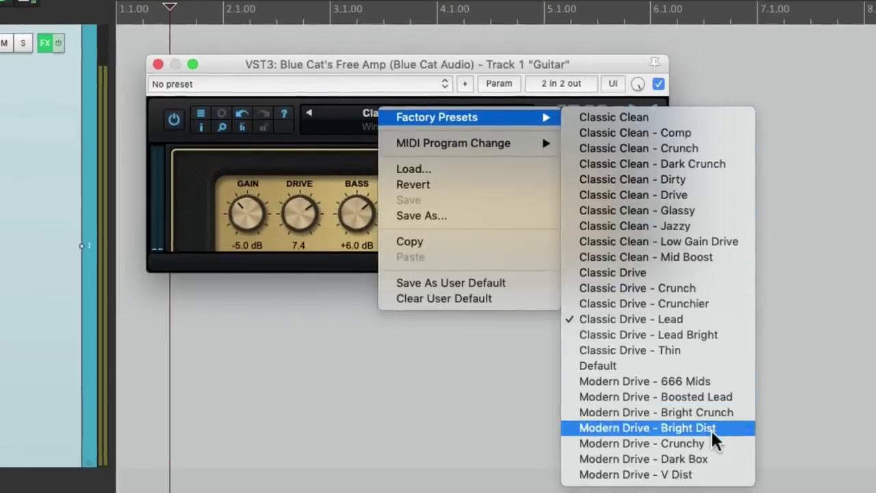
left_click(711, 430)
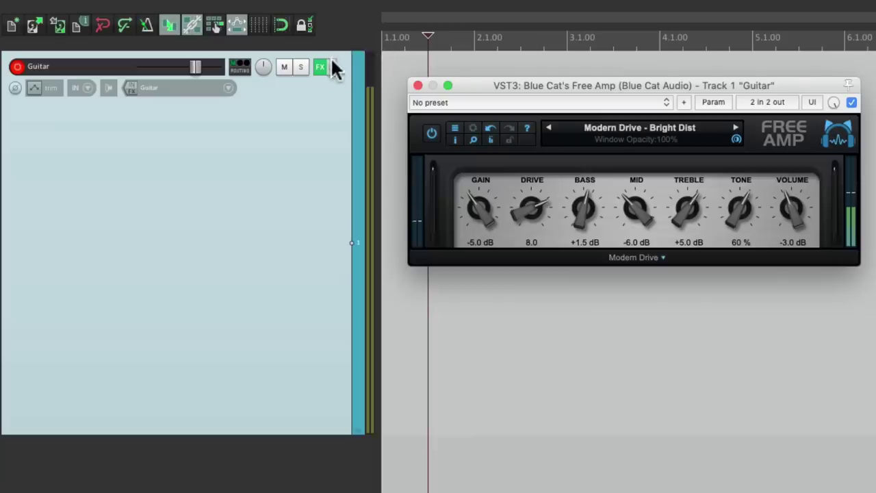
Toggle the track FX bypass, move Free Amp into the input FX chain, and start recording
left_click(331, 63)
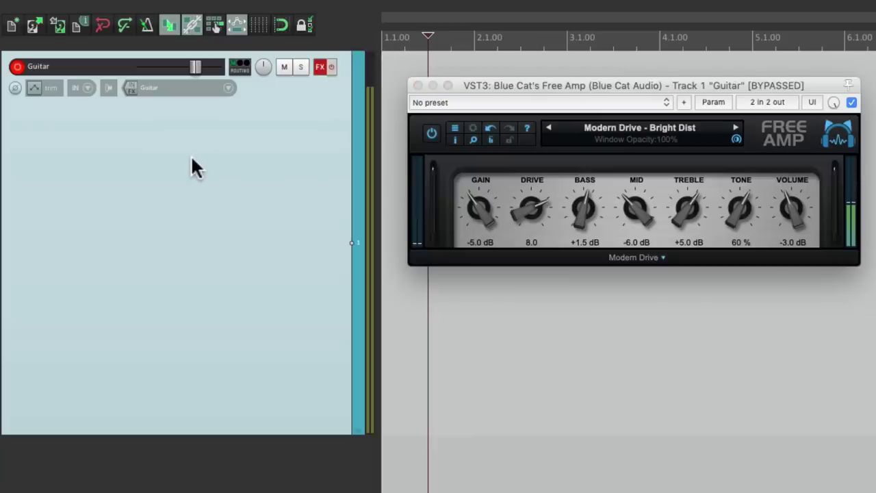
left_click(331, 66)
left_click(320, 67)
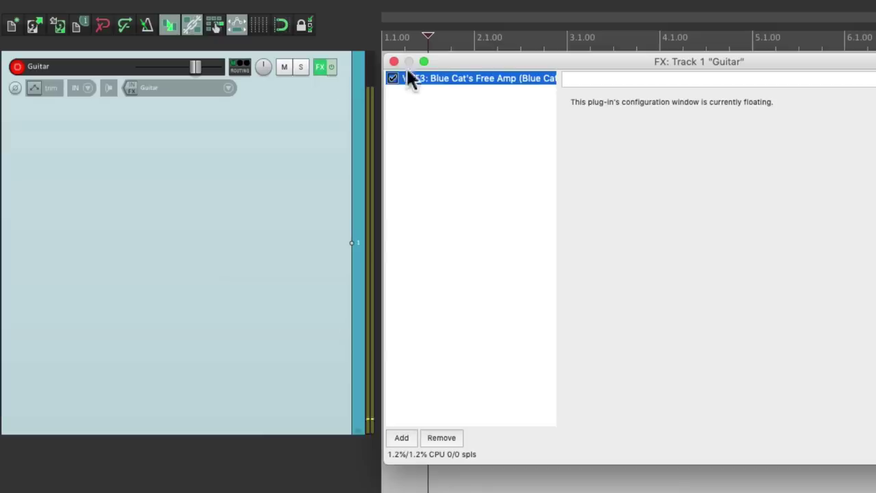
left_click_drag(217, 100, 135, 93)
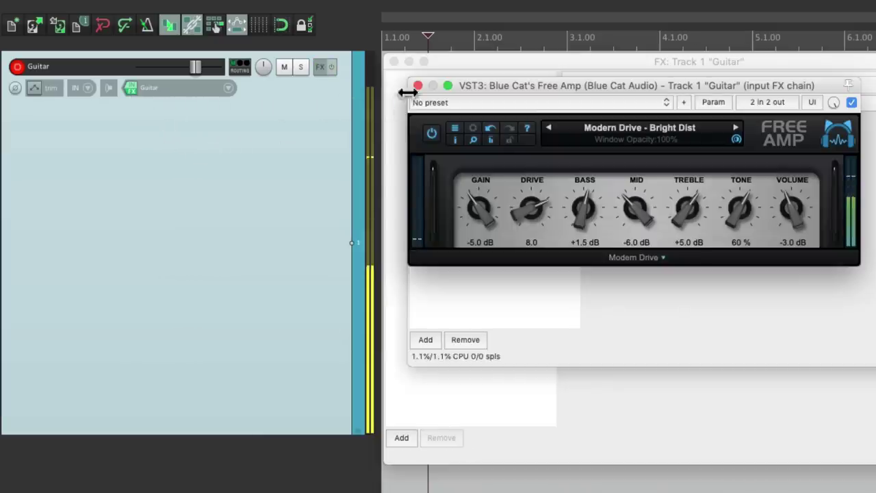
left_click(417, 86)
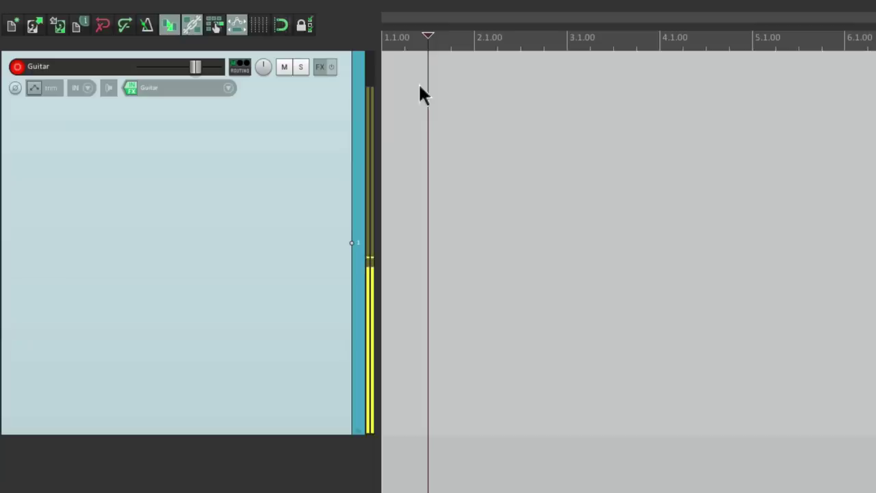
key("ctrl+r")
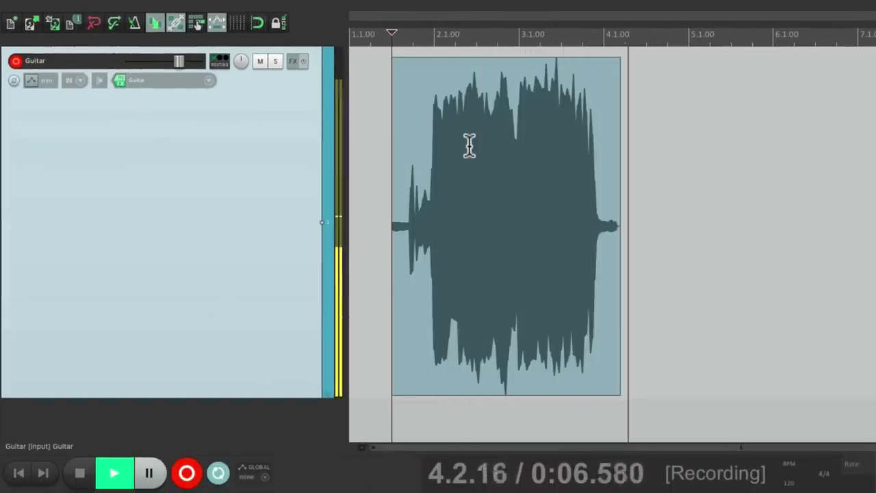
Stop recording Guitar-08.wav, play it back from near the start, then re-enable track FX
key("space")
left_click(429, 34)
key("space")
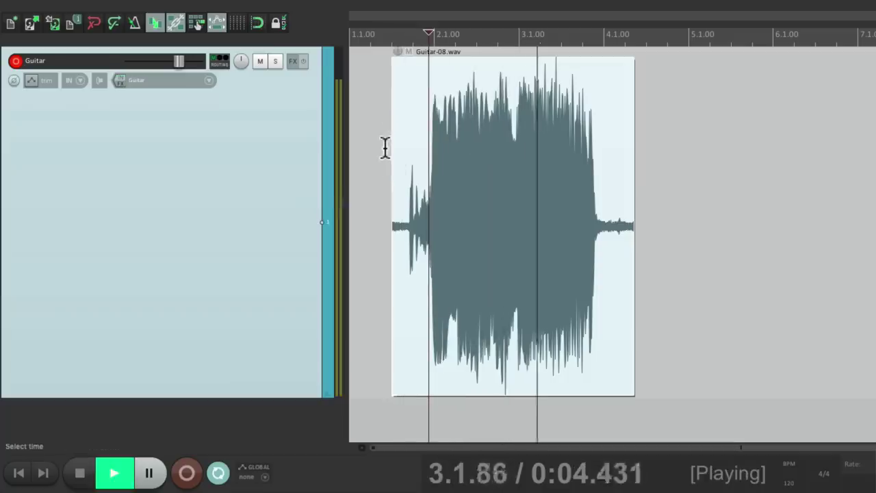
key("space")
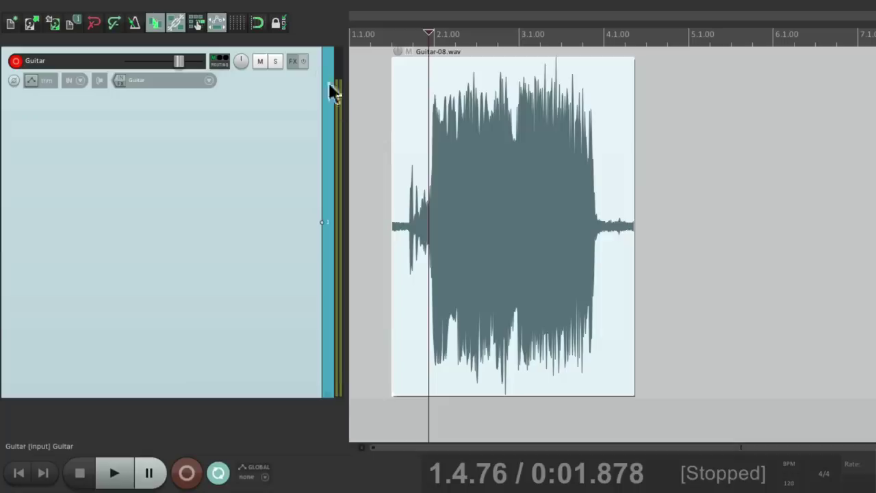
left_click(299, 58)
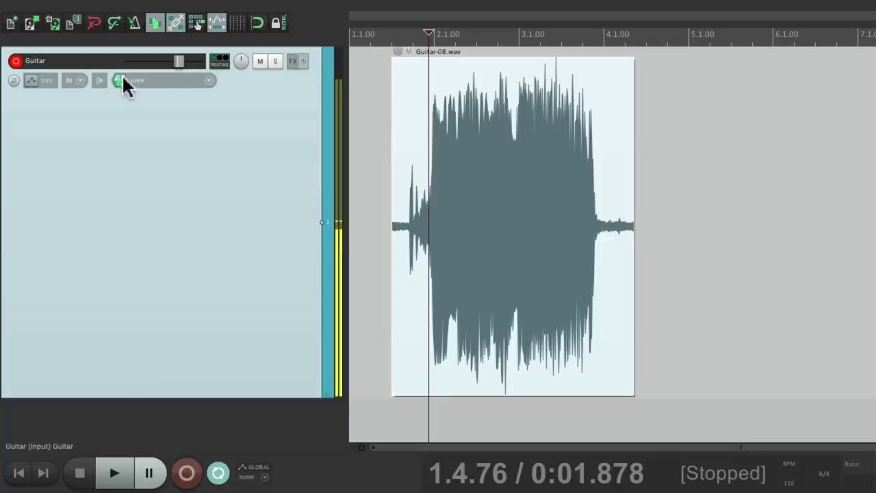
Record a short Guitar-09.wav take from near the timeline start and reopen Free Amp's window
left_click(290, 61)
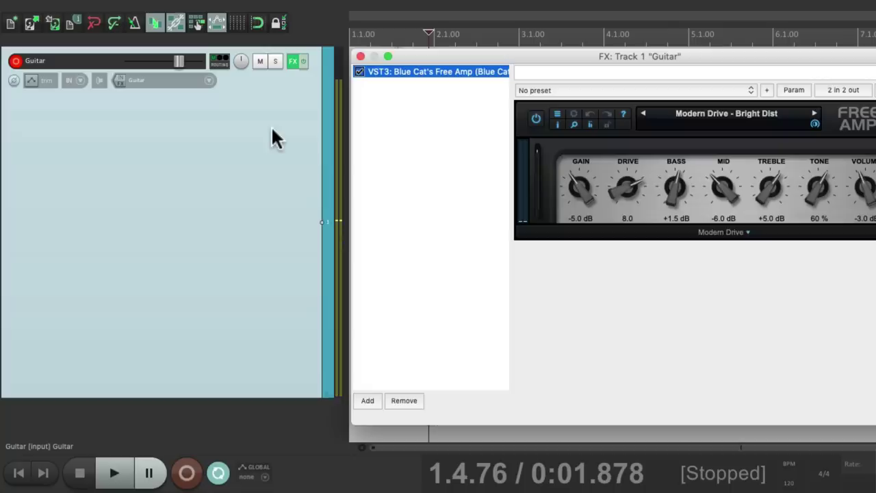
left_click(360, 56)
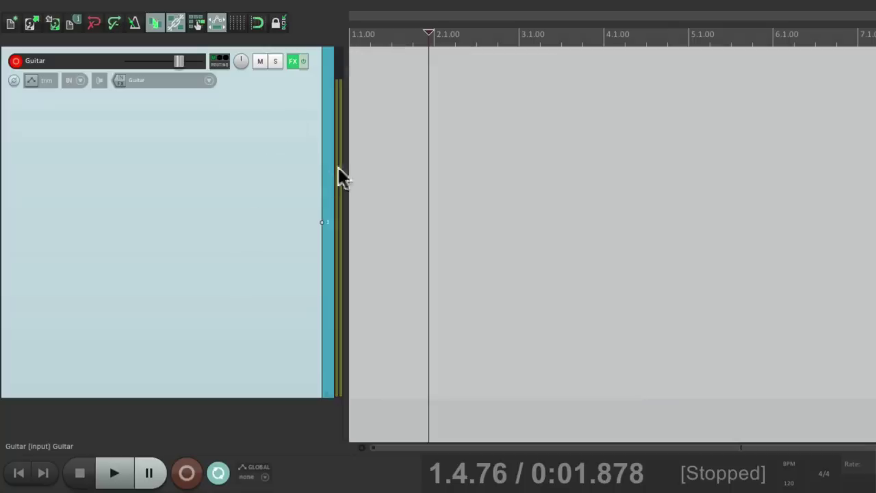
left_click(383, 170)
key("super+r")
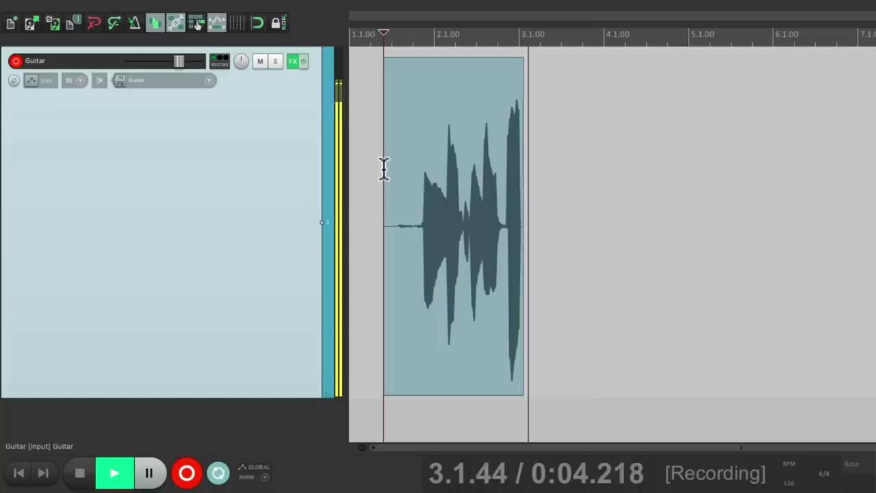
key("space")
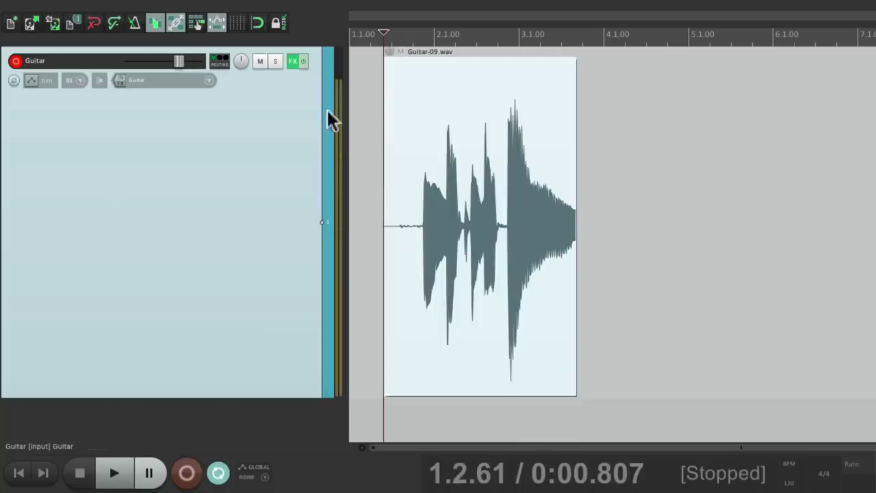
left_click(286, 58)
Turn Free Amp's Drive from 8.0 to 2.3, Tone to 52 % and Gain to -12.0 dB while auditioning
left_click_drag(583, 175, 582, 187)
key("space")
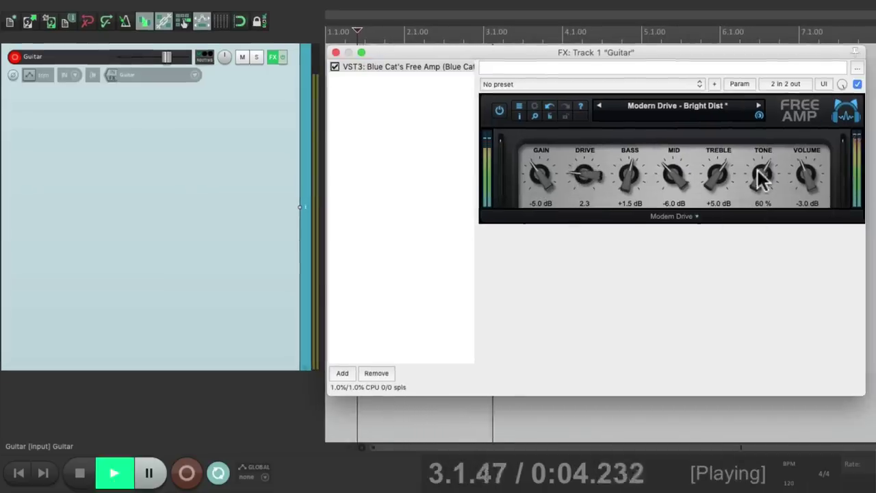
left_click_drag(762, 176, 760, 182)
key("space")
key("space")
left_click_drag(533, 171, 535, 183)
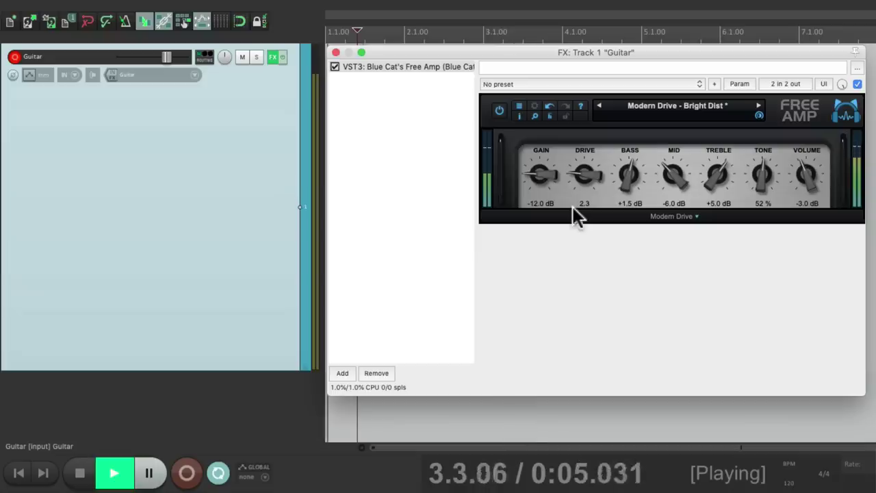
key("space")
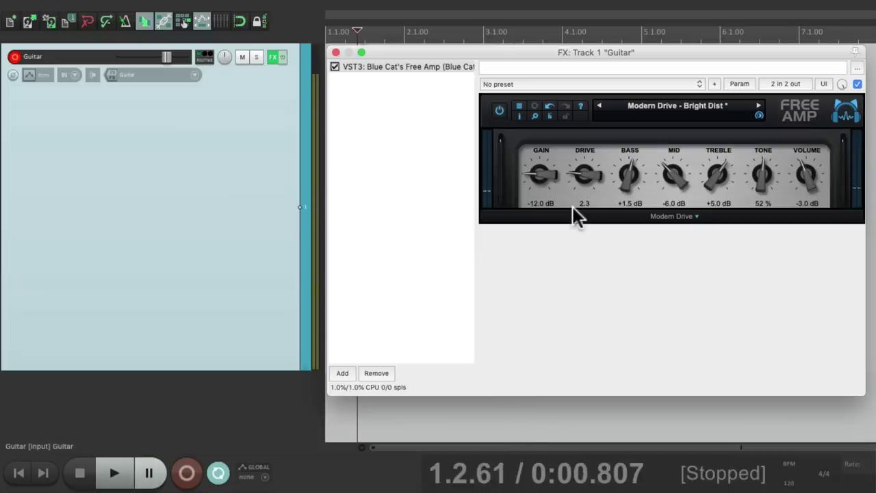